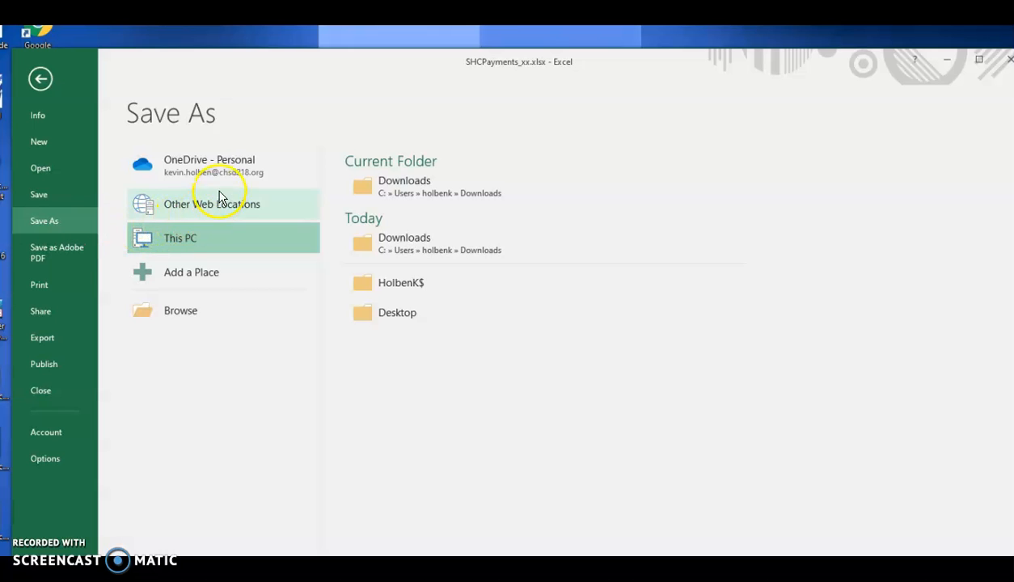
Step: Save a copy of the workbook as SHCPayments_KJH.xlsx in the OneDrive Data Processing folder listed under Today
click(234, 171)
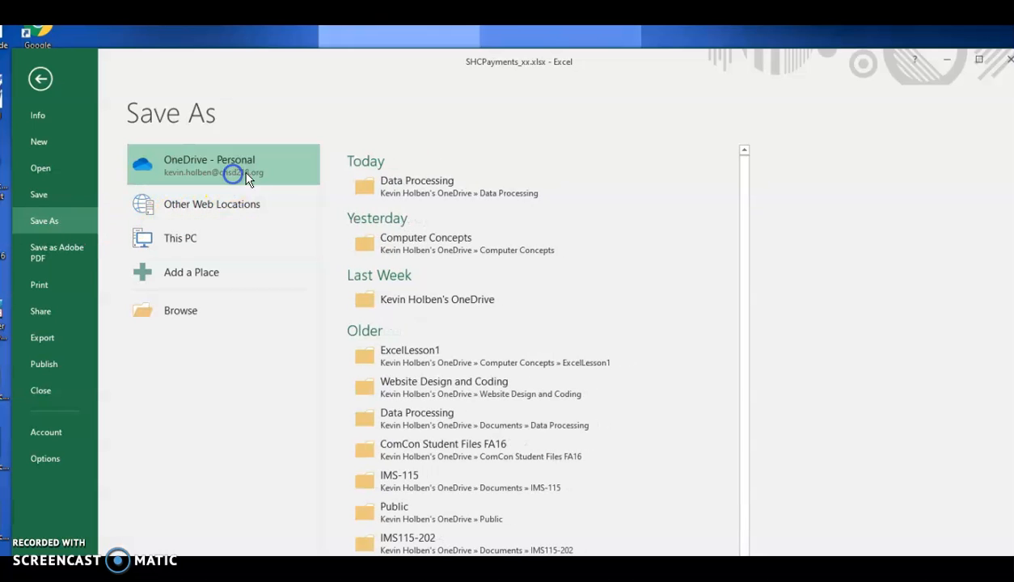
click(440, 186)
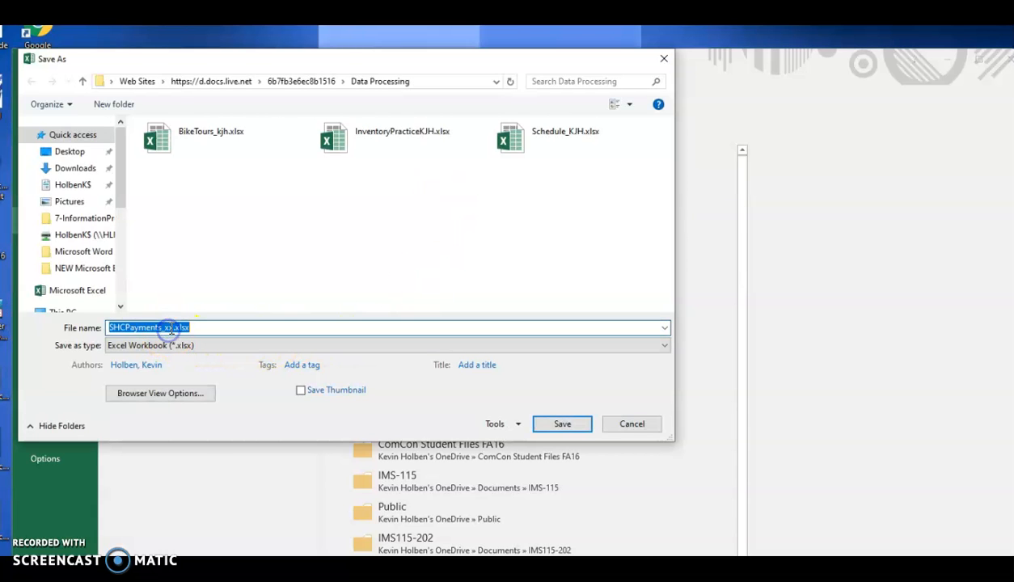
drag(168, 327, 174, 328)
key(BackSpace)
key(BackSpace)
text(KJH)
click(559, 426)
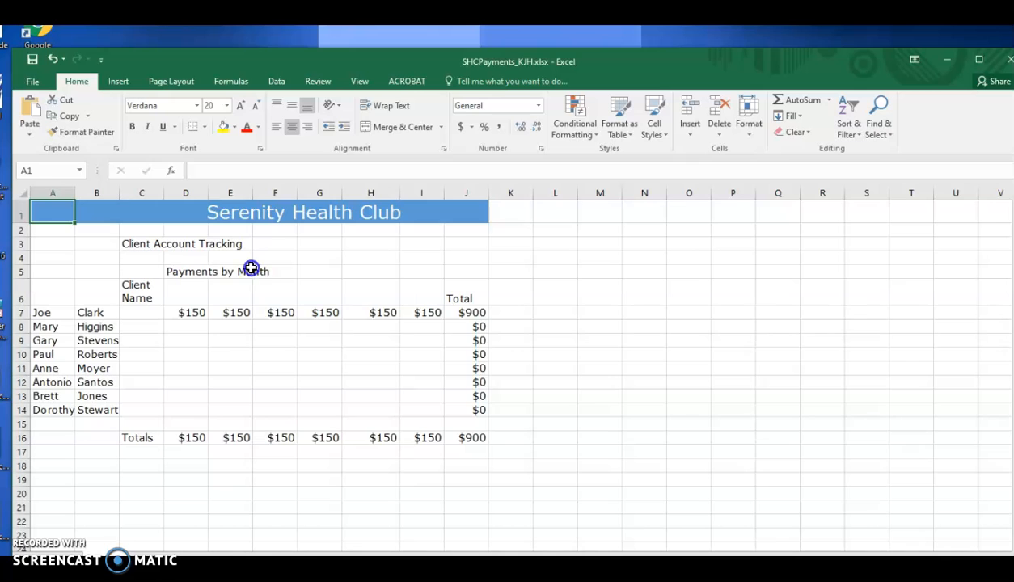
Step: Add a page header to the worksheet with the text STUDENT NAME in its left section
click(247, 270)
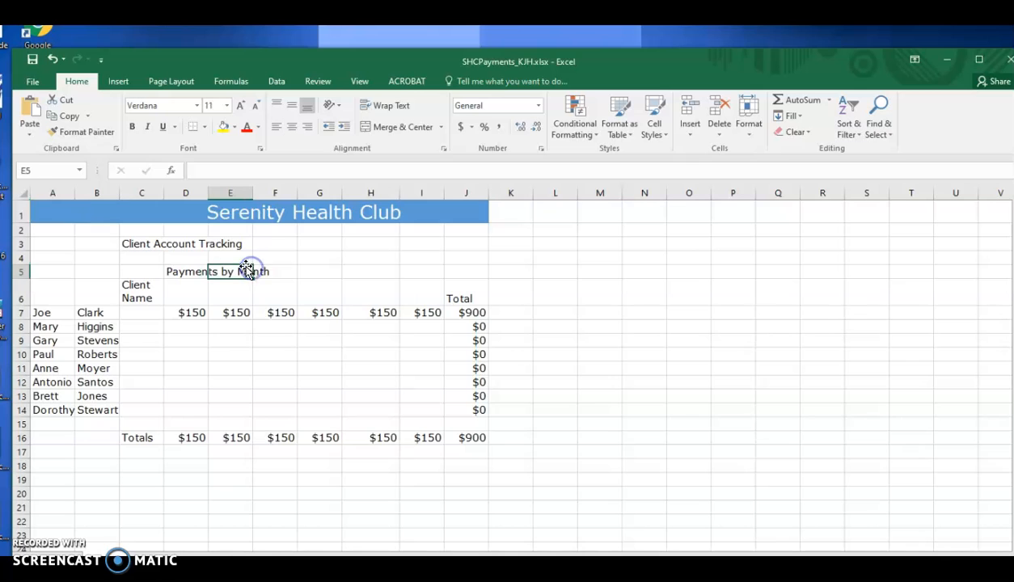
click(117, 82)
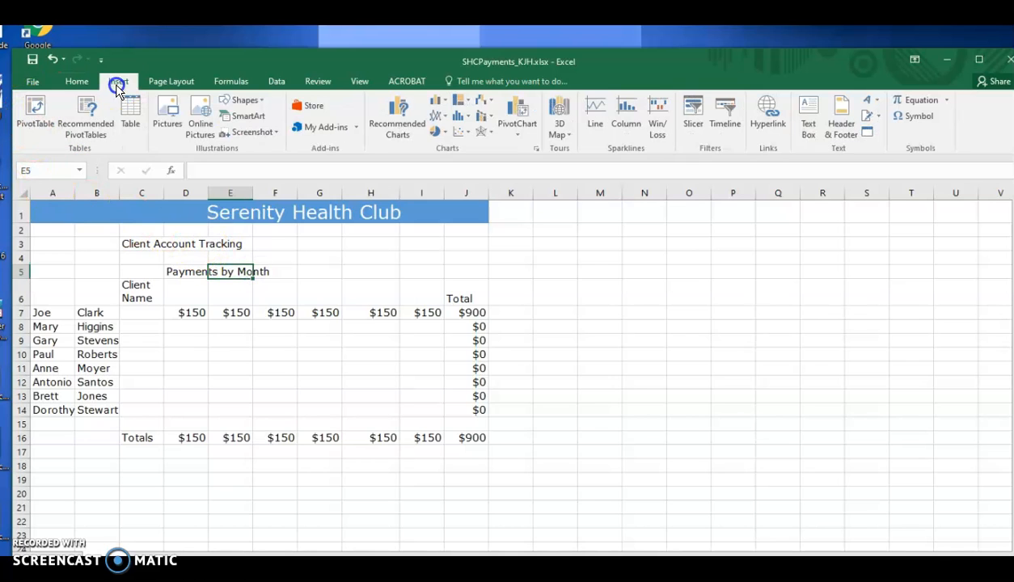
click(838, 132)
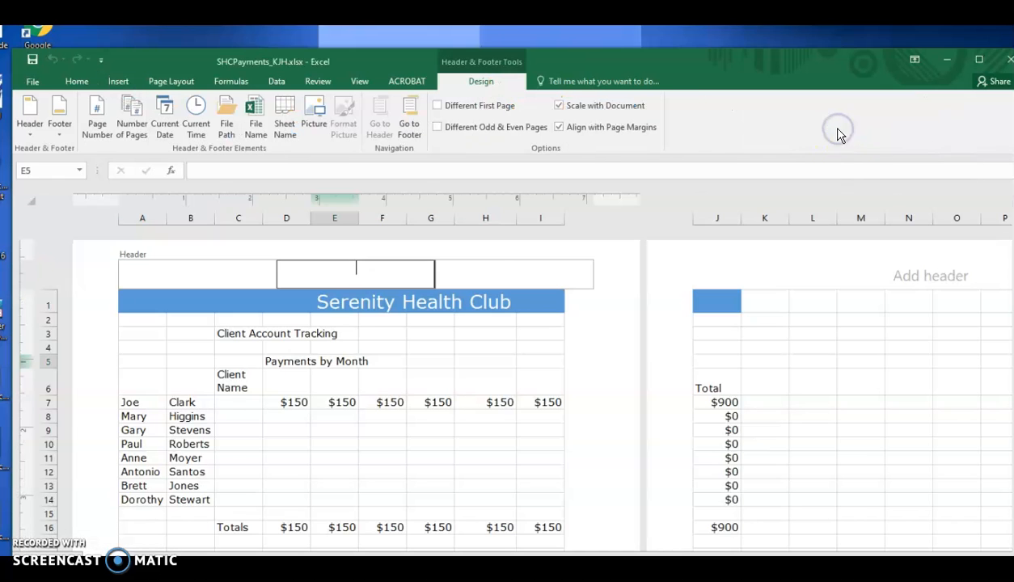
click(222, 274)
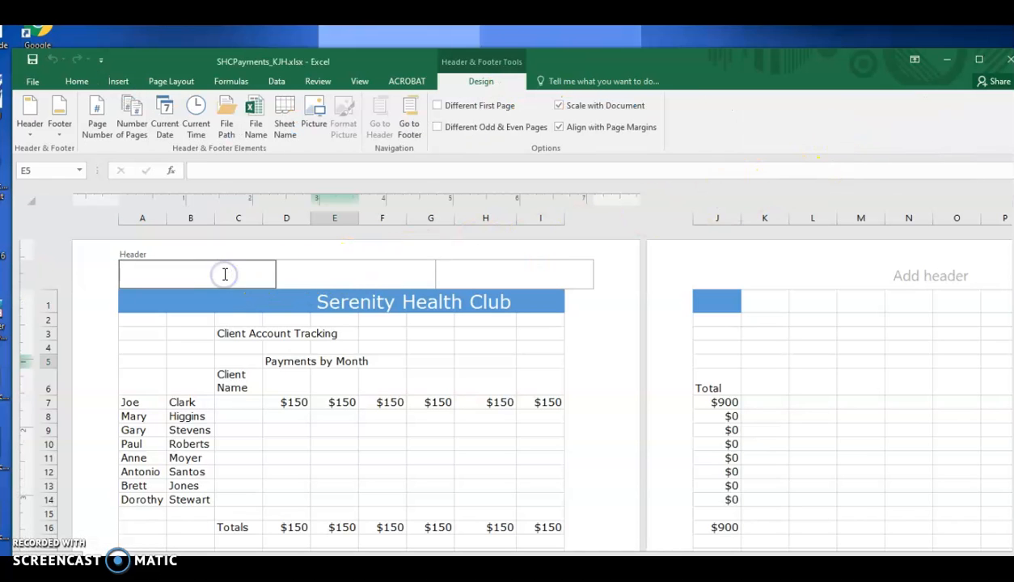
text(STUDENT NAME)
Step: Insert the current date in the header's center section and the page number in its right section
click(332, 275)
click(166, 126)
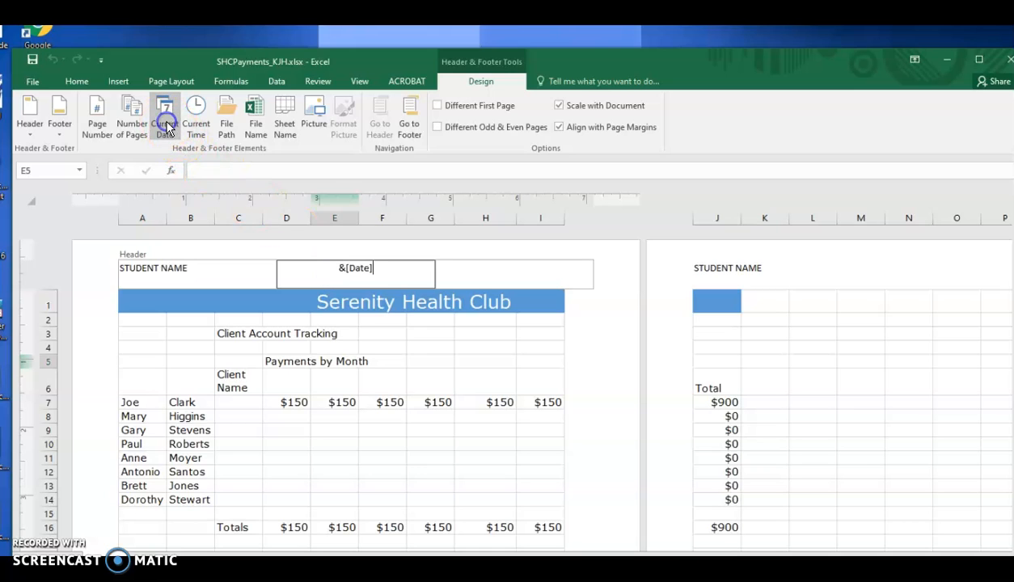
click(490, 279)
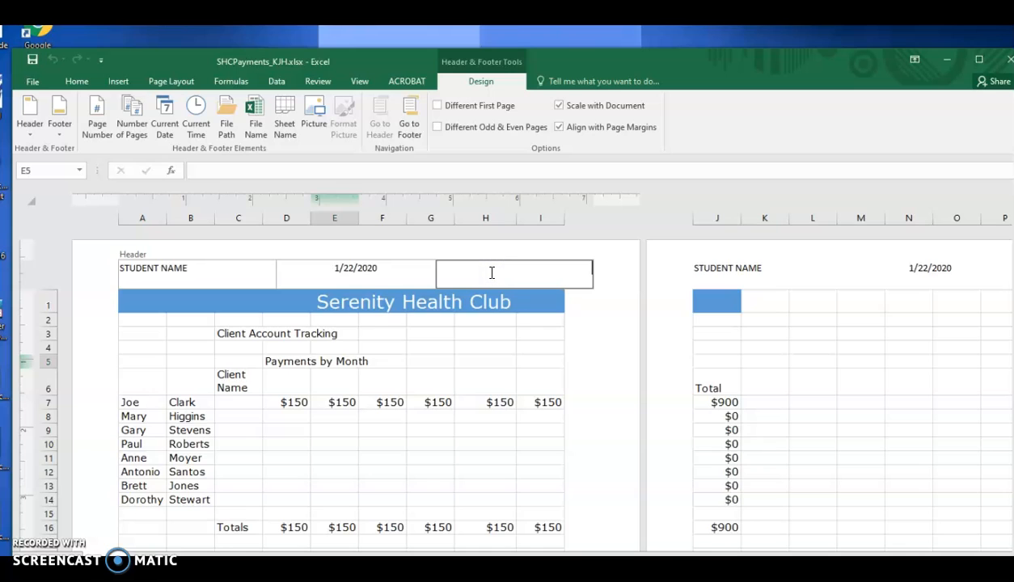
click(97, 126)
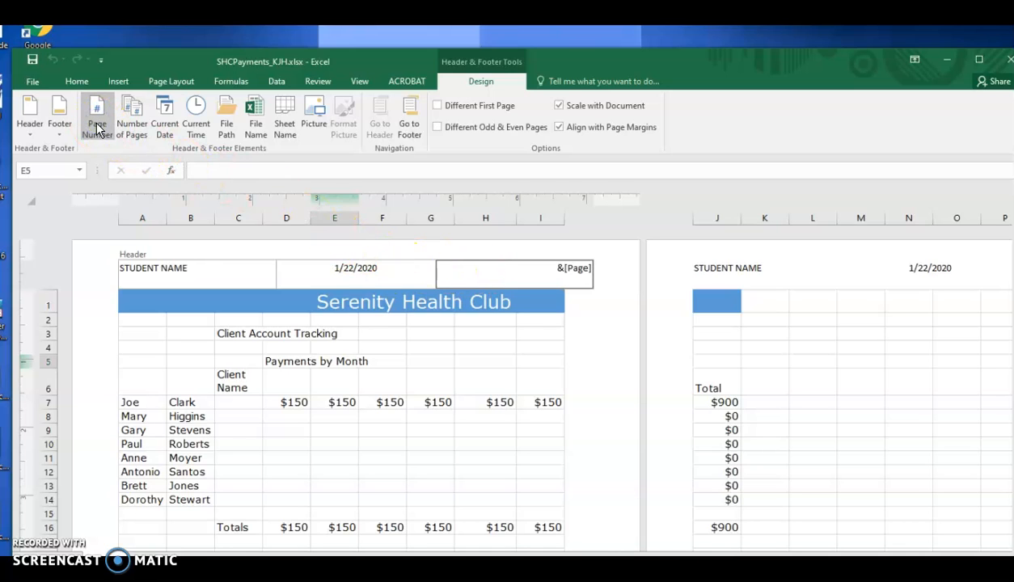
Step: Leave the header and return the worksheet to Normal view
click(172, 293)
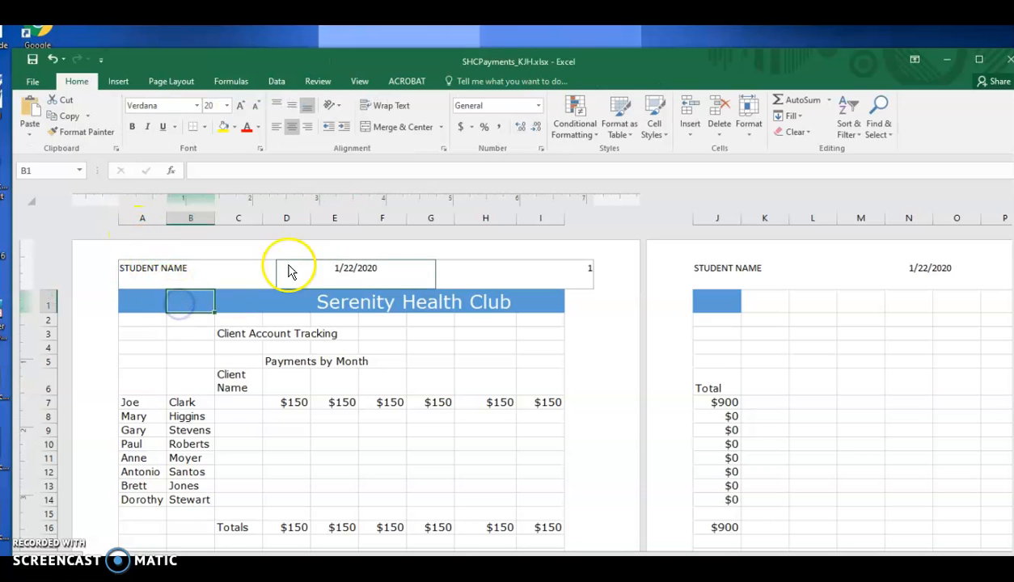
click(360, 82)
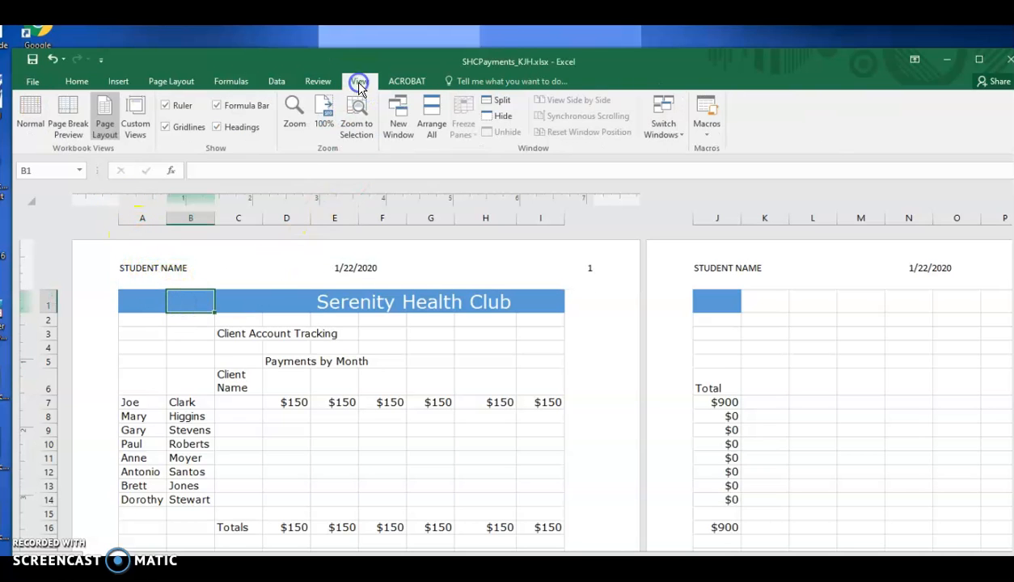
click(31, 122)
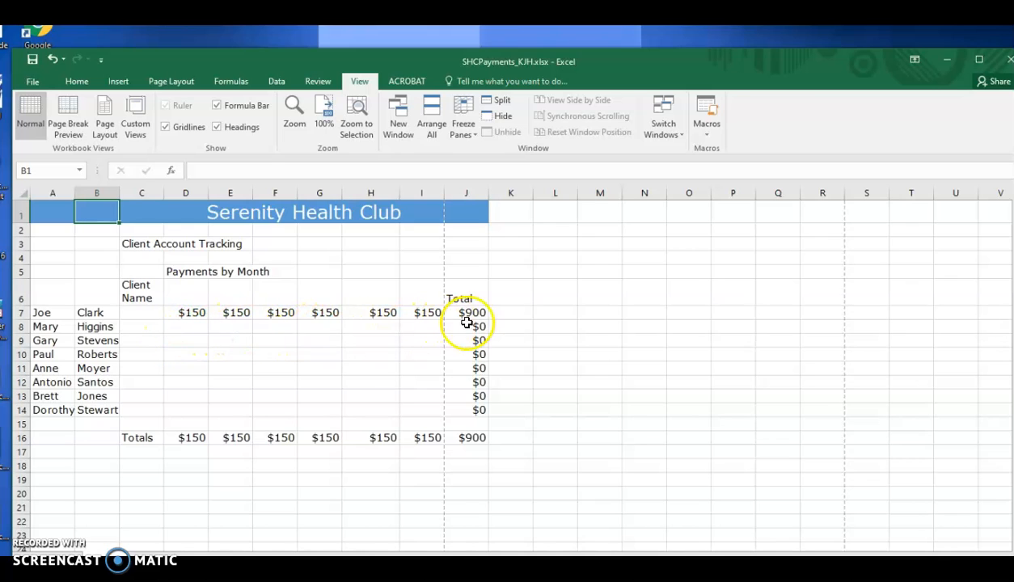
Step: Enter the date 7/6/17 in cell J3
click(483, 244)
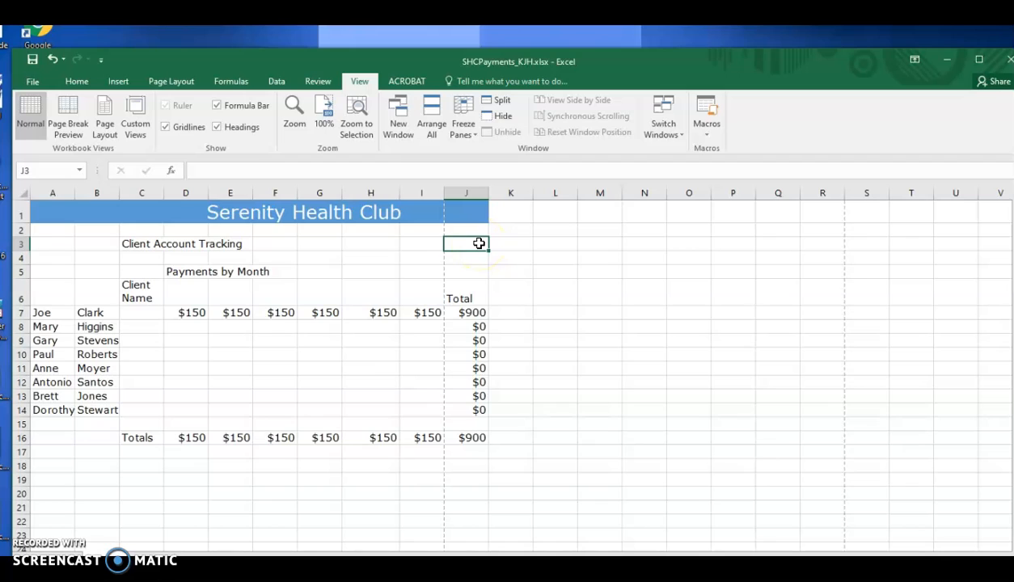
text(7/)
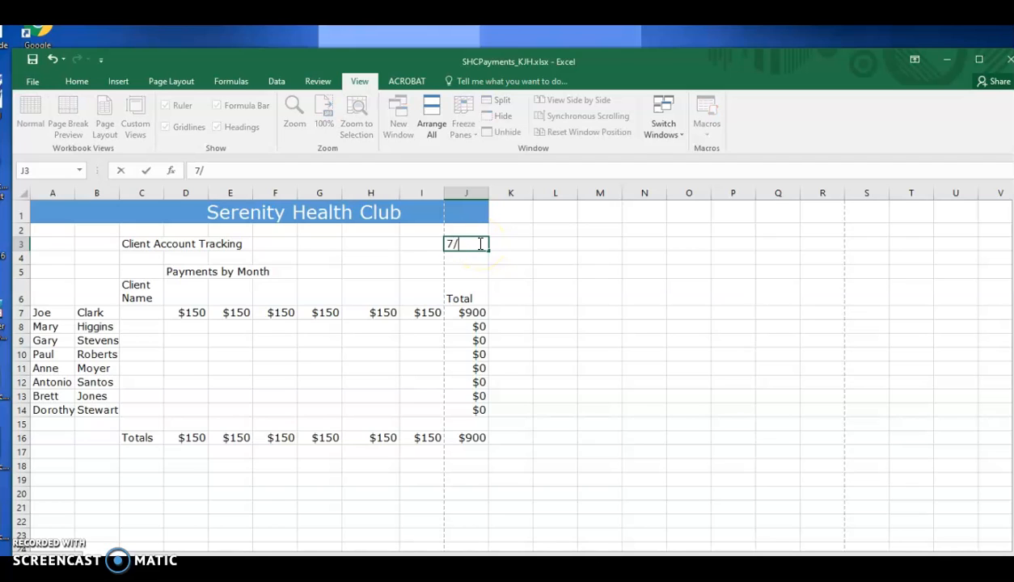
text(6/17)
key(Return)
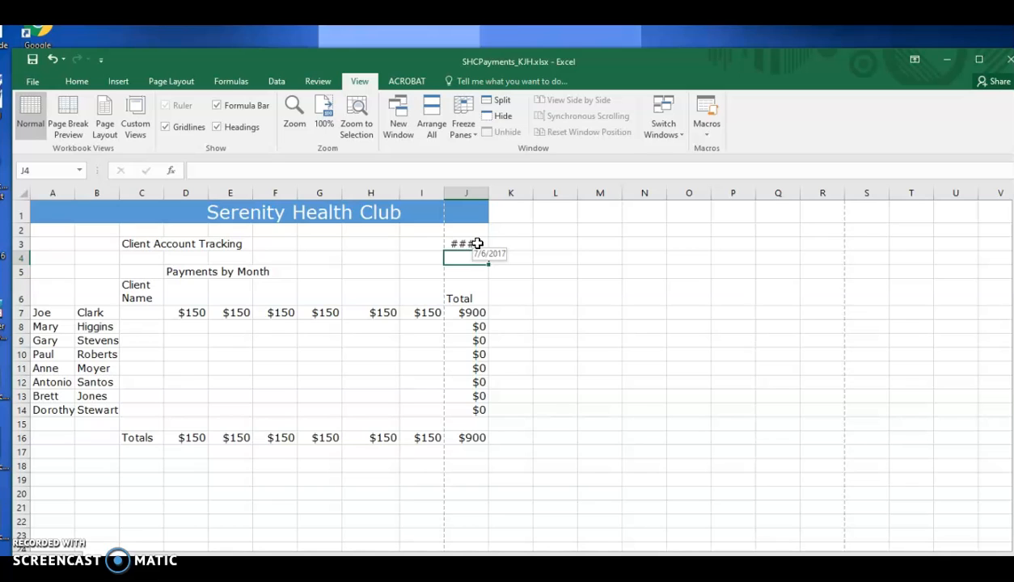
Step: Enter Jan in cell D6 and auto-fill the month headings through Jun in I6
click(186, 291)
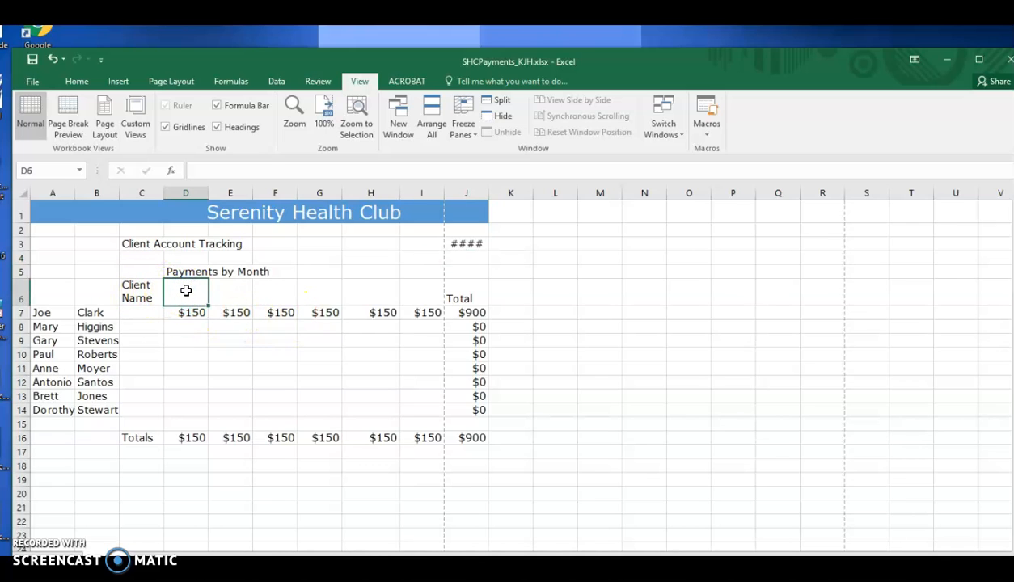
text(J)
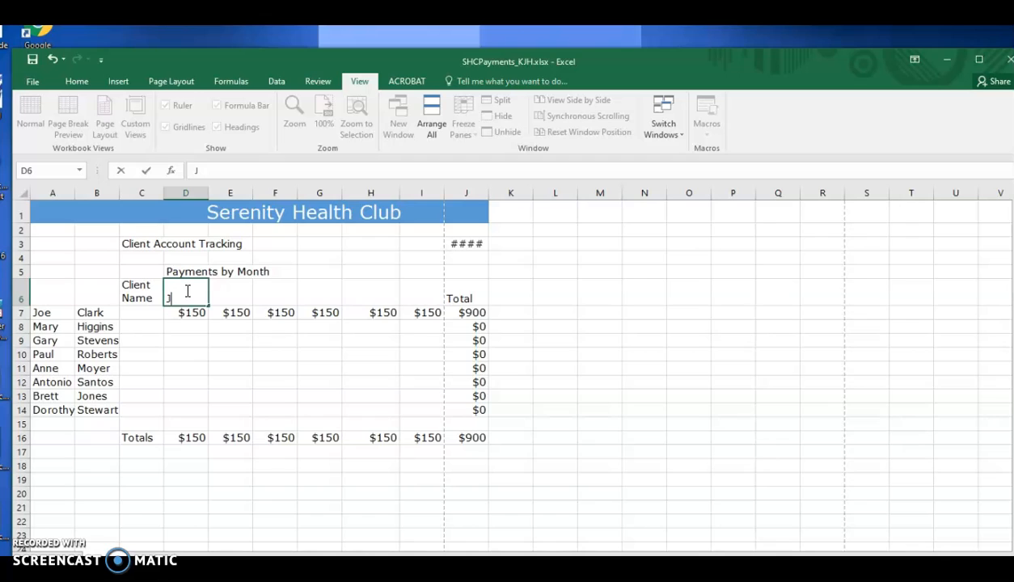
text(an)
key(ctrl+Return)
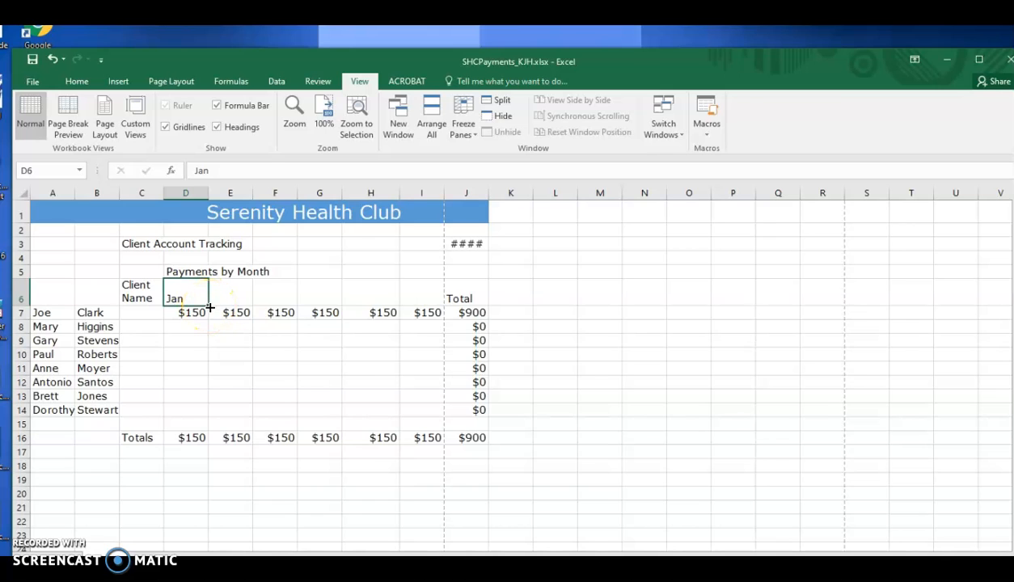
drag(209, 308, 429, 298)
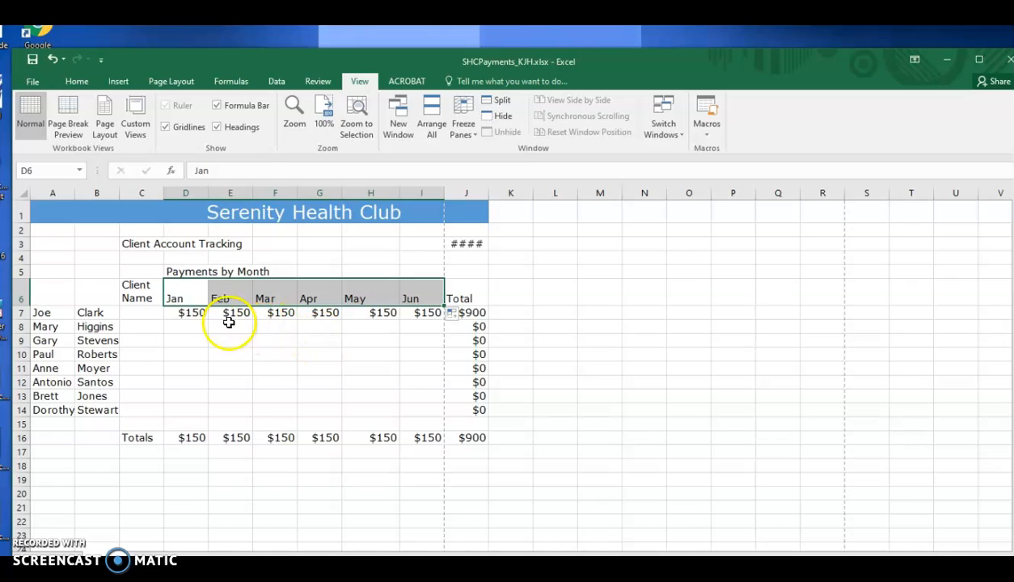
Step: Fill the first client's payments in D7:I7 down through row 14 for all clients
click(192, 314)
drag(192, 314, 414, 313)
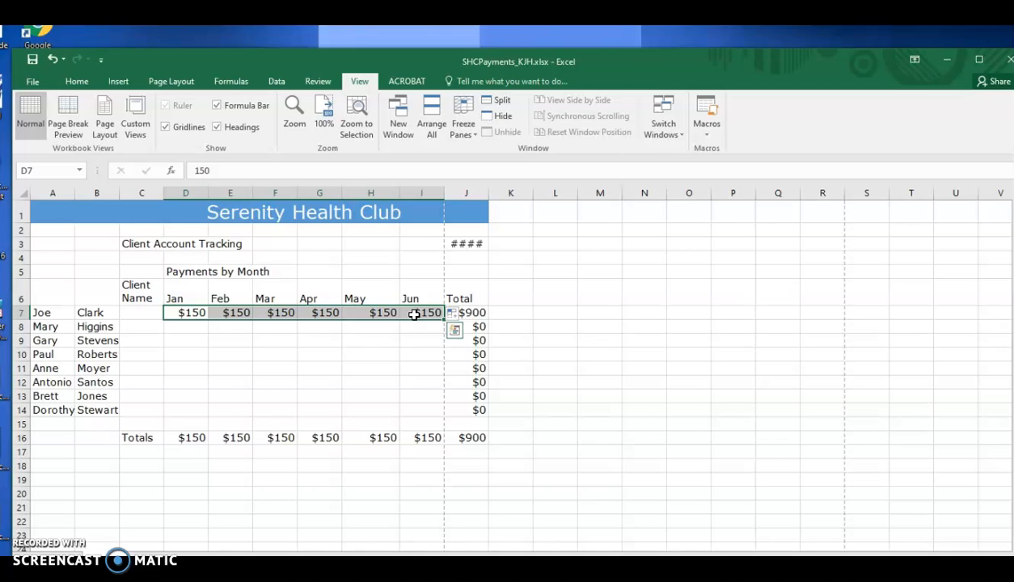
drag(443, 320, 427, 412)
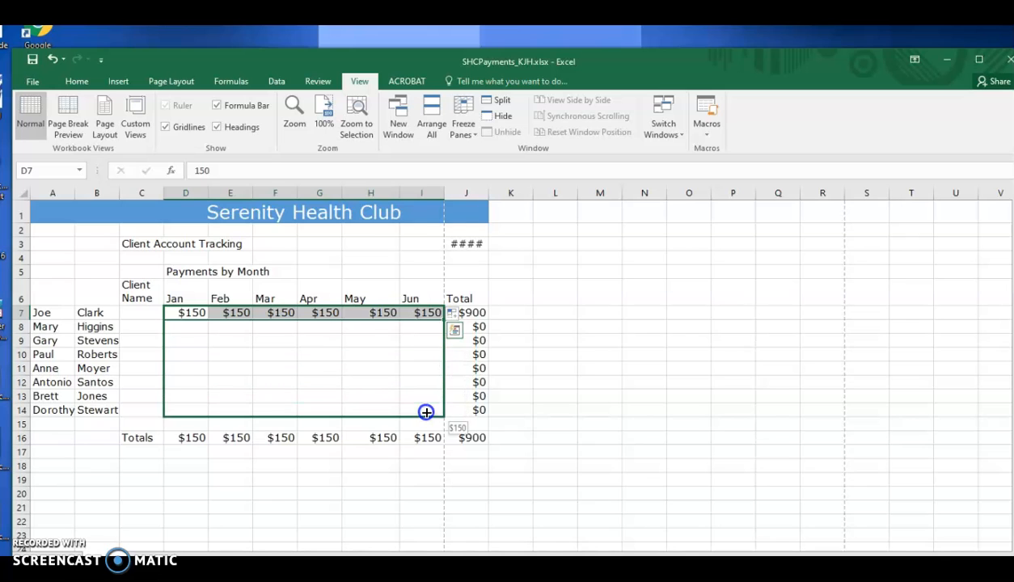
drag(426, 413, 424, 411)
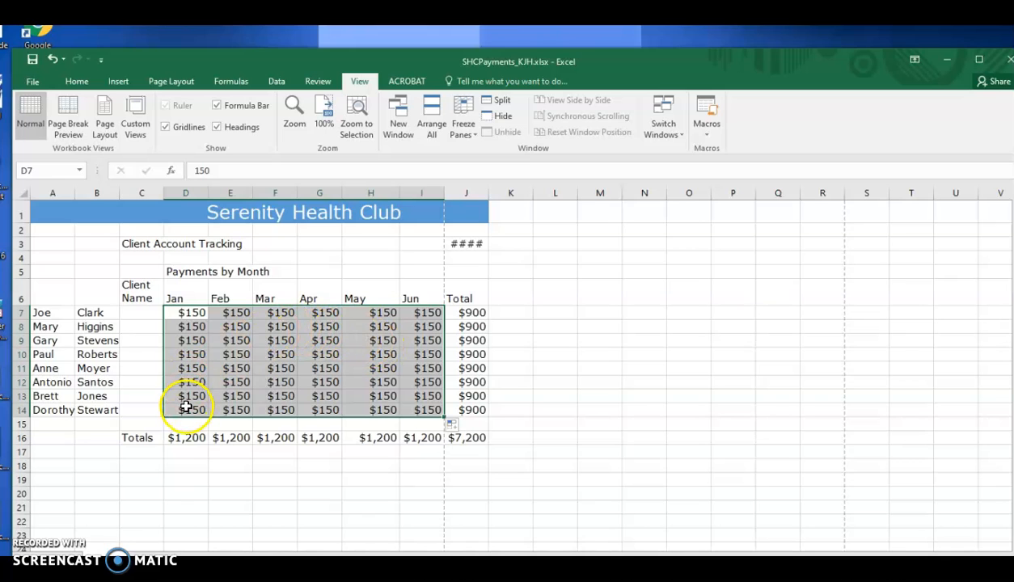
Step: Enter 25 in D14 and 50 in E14, and extend that series across the row through I14
click(186, 410)
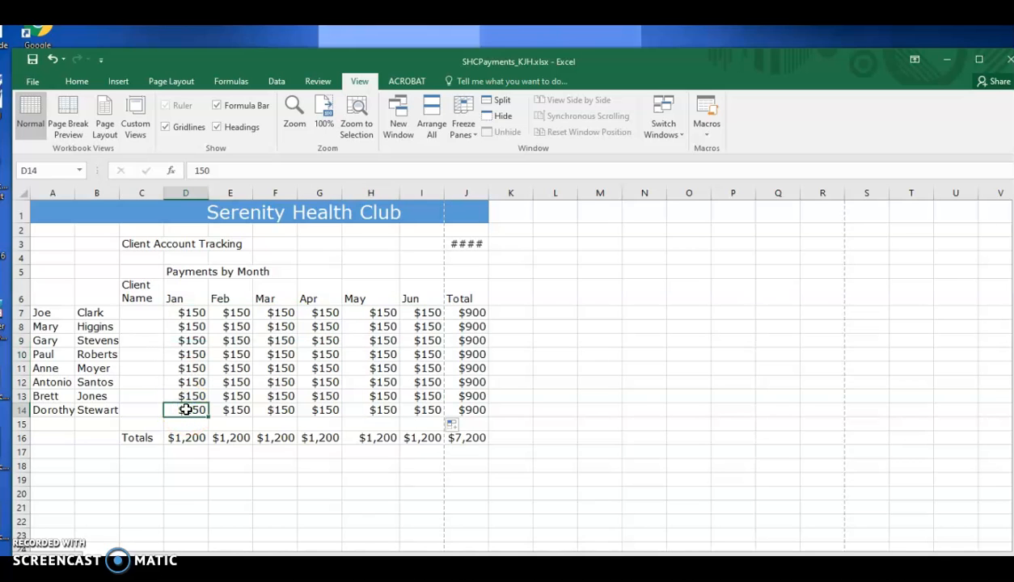
text(25)
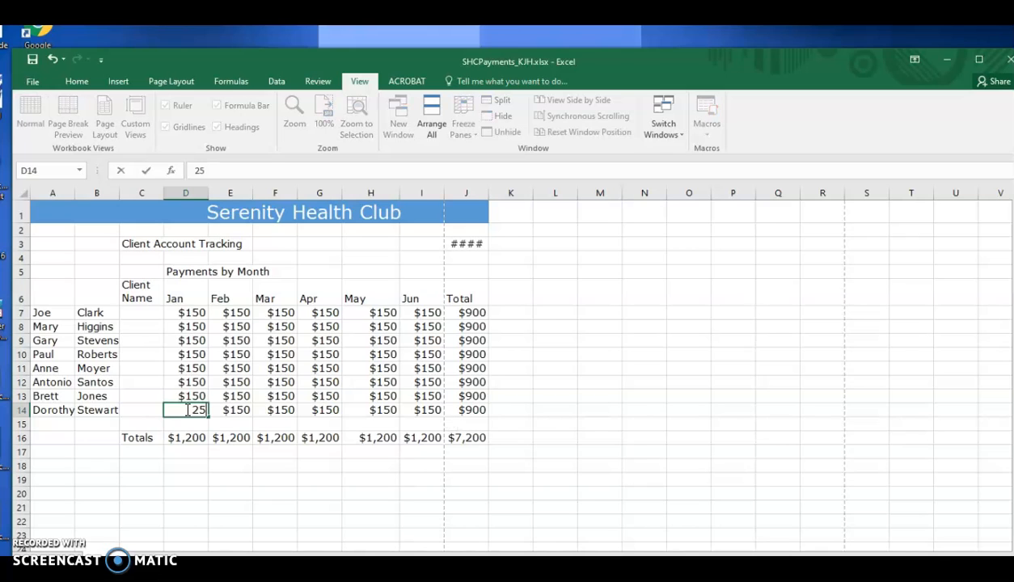
key(Tab)
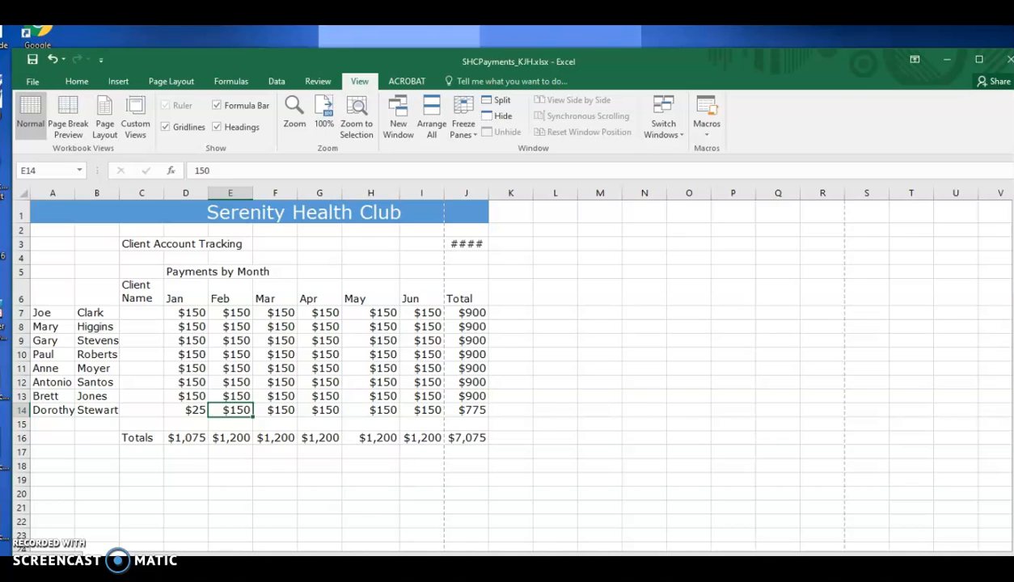
text(50)
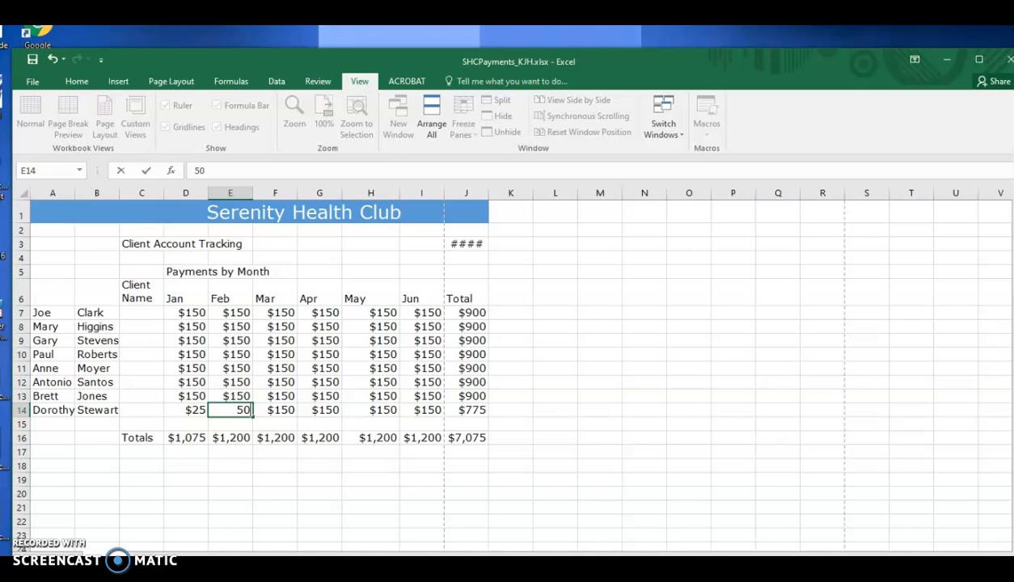
key(Tab)
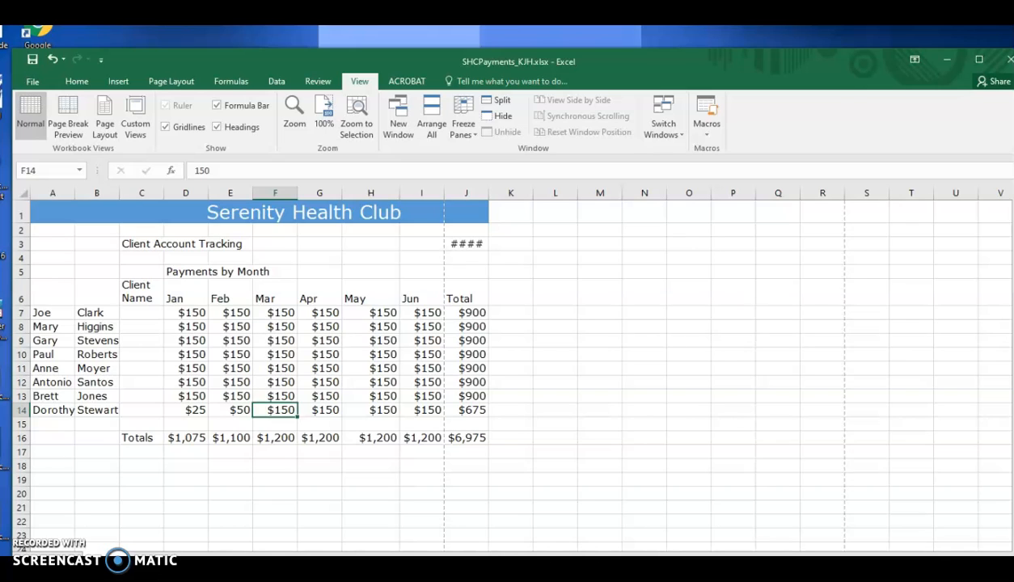
drag(195, 412, 235, 411)
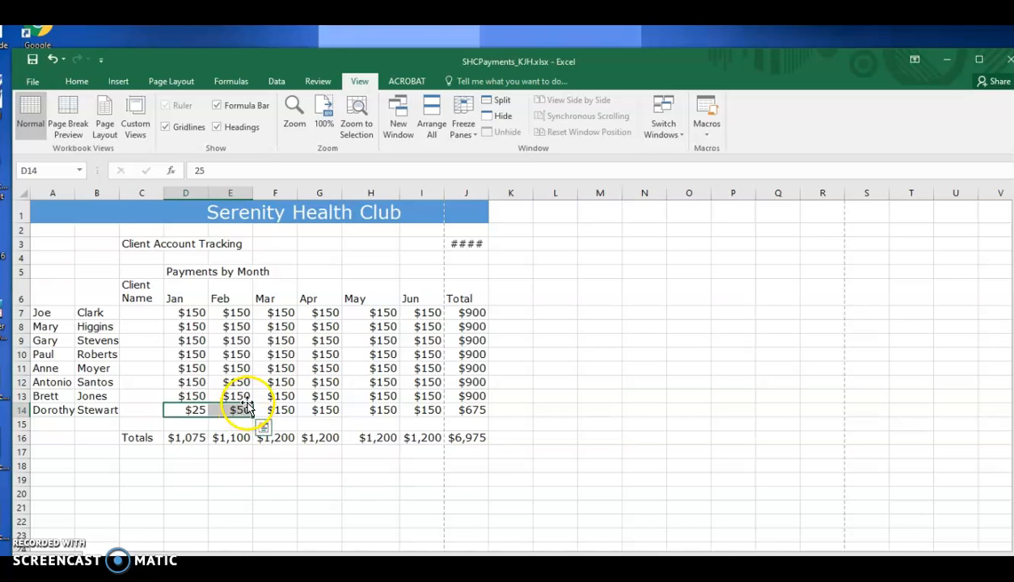
drag(253, 415, 430, 415)
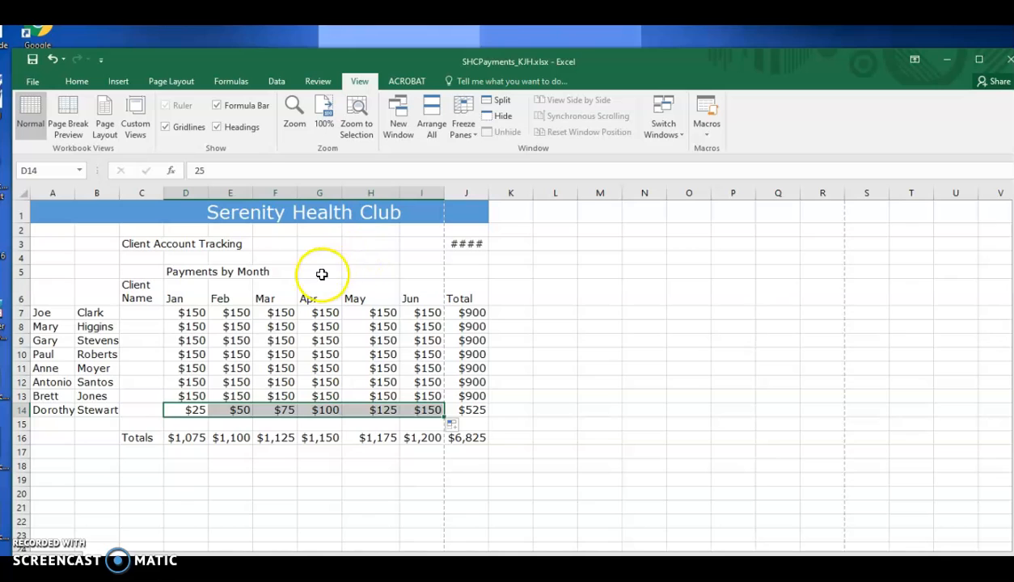
Step: Right-align the column headings in C6:J6, from Client Name through Total
click(144, 295)
drag(146, 295, 451, 292)
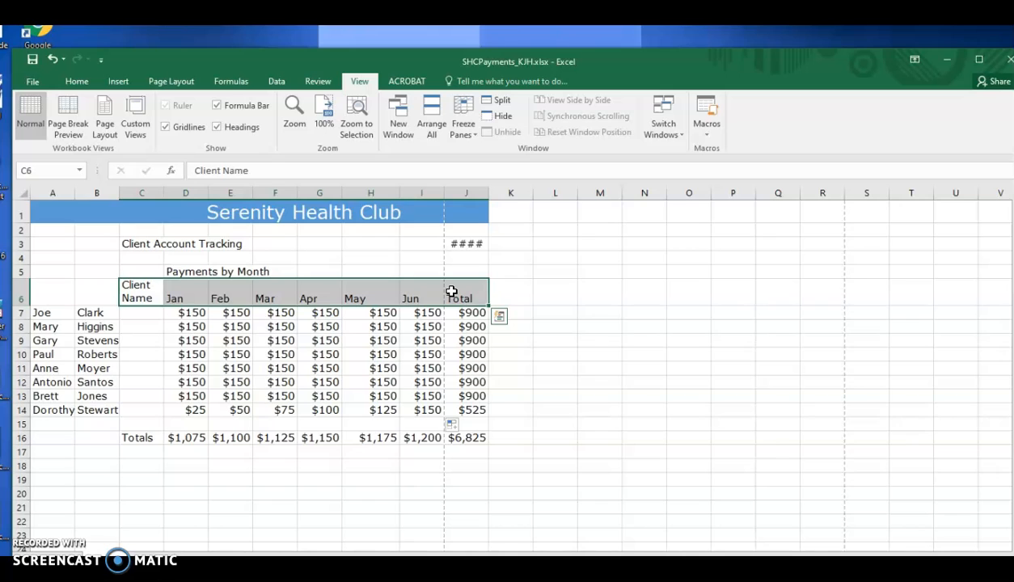
key(alt)
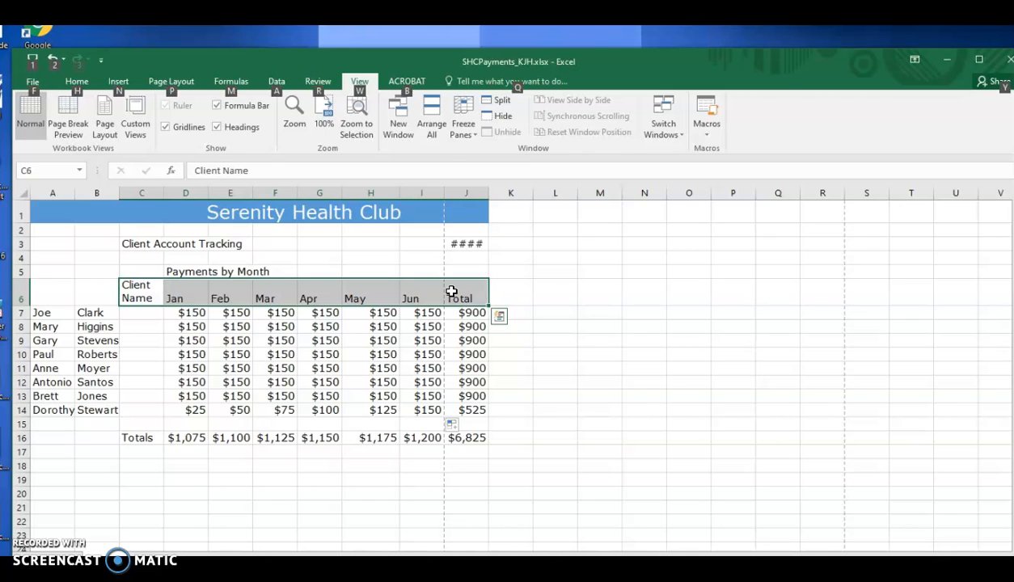
key(h)
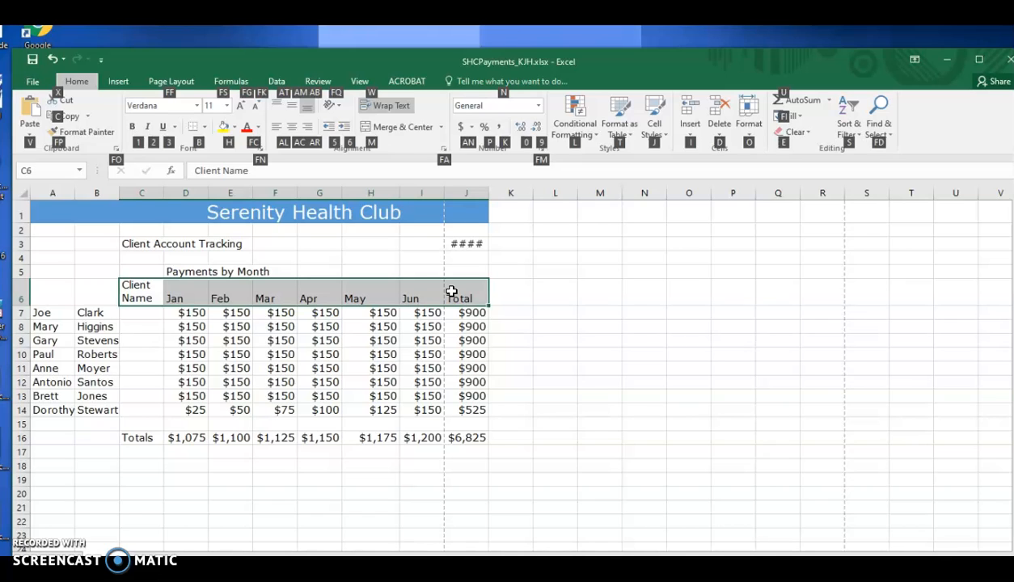
key(a)
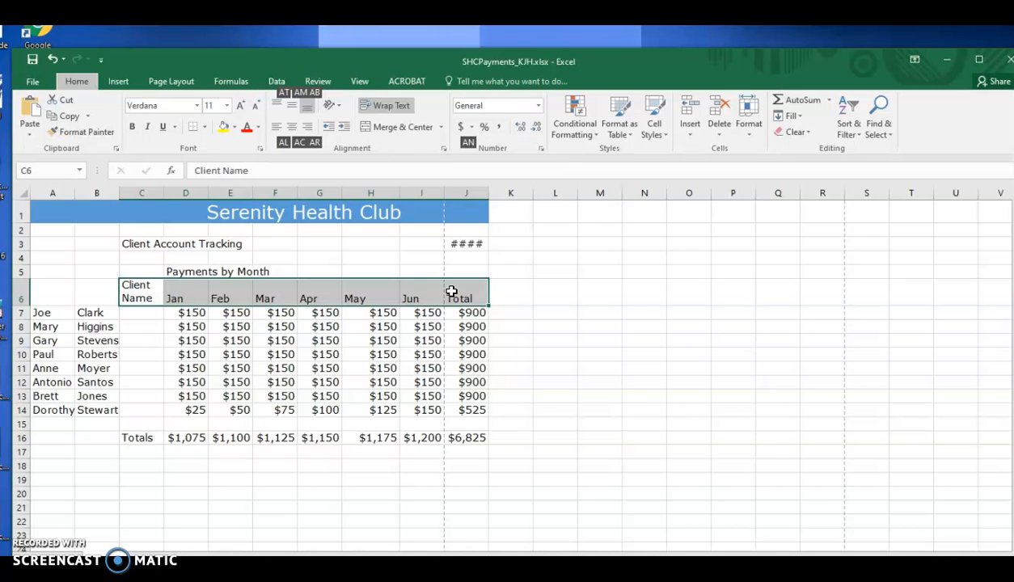
key(r)
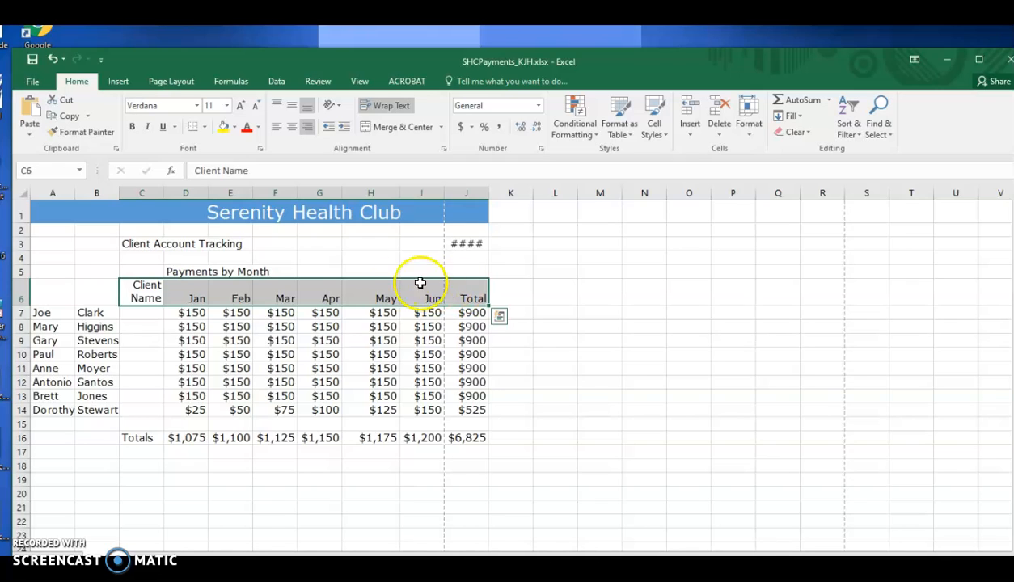
Step: Wrap the text of the Client Account Tracking label in cell C3
click(141, 243)
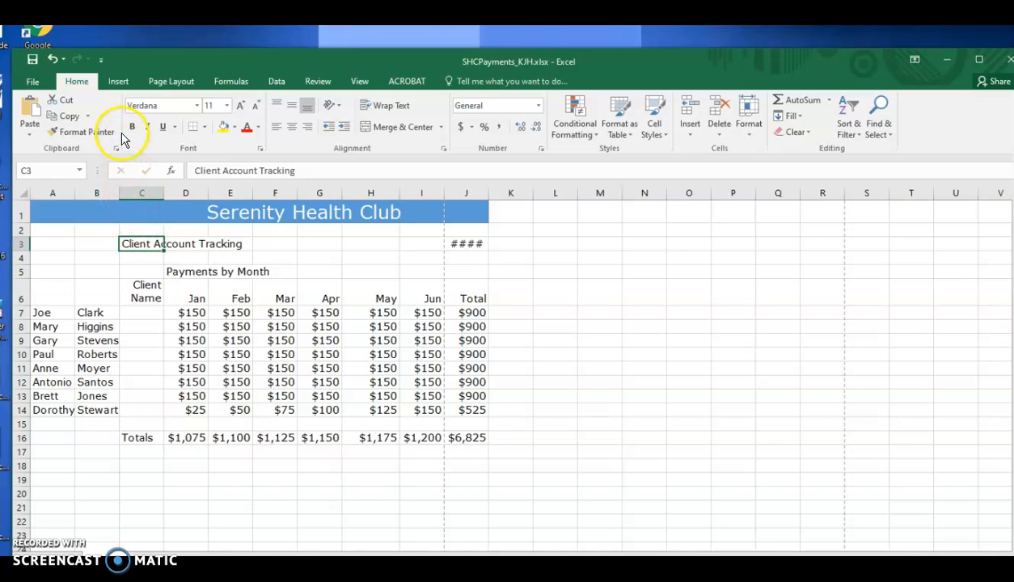
click(386, 109)
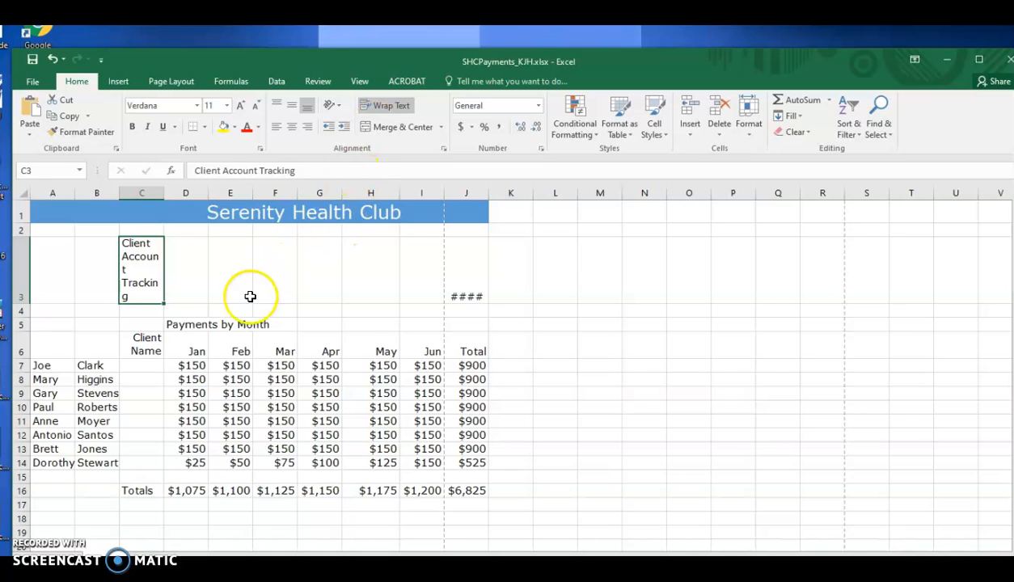
Step: Enter the first client's name in C7 as last name, first name, and Flash Fill the remaining client names in C8:C14
click(147, 348)
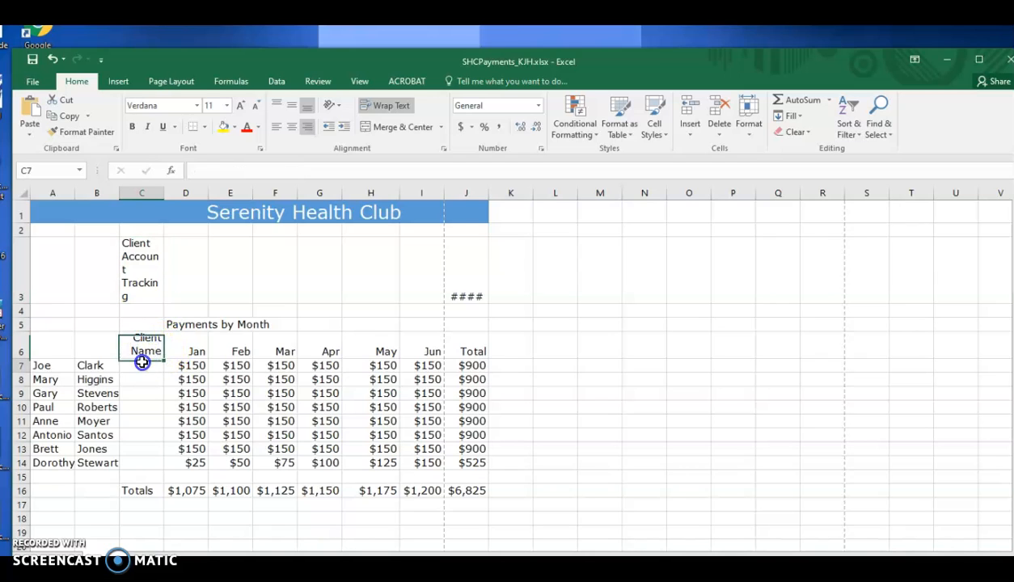
click(142, 364)
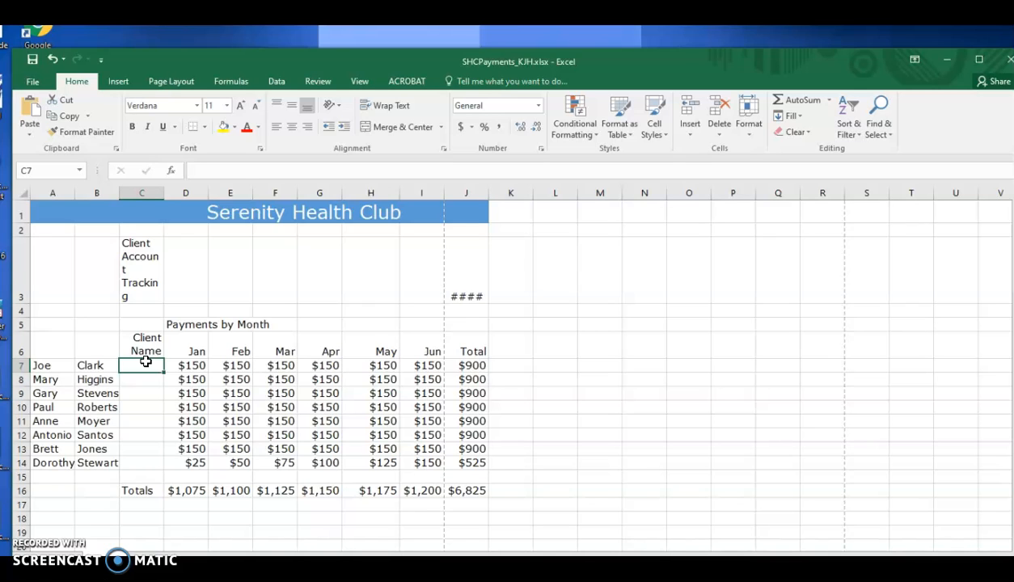
text(Clark, Joe)
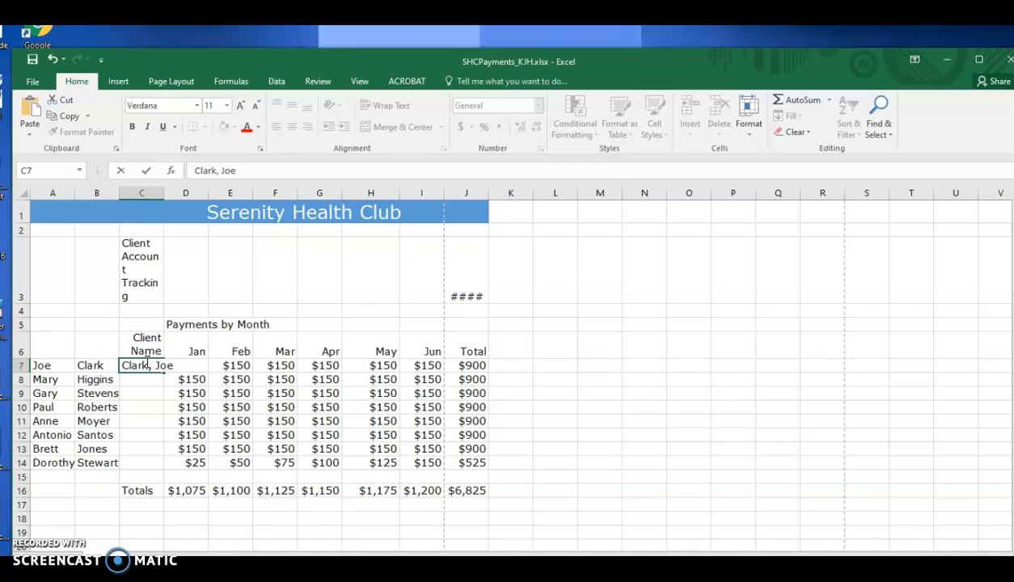
key(Return)
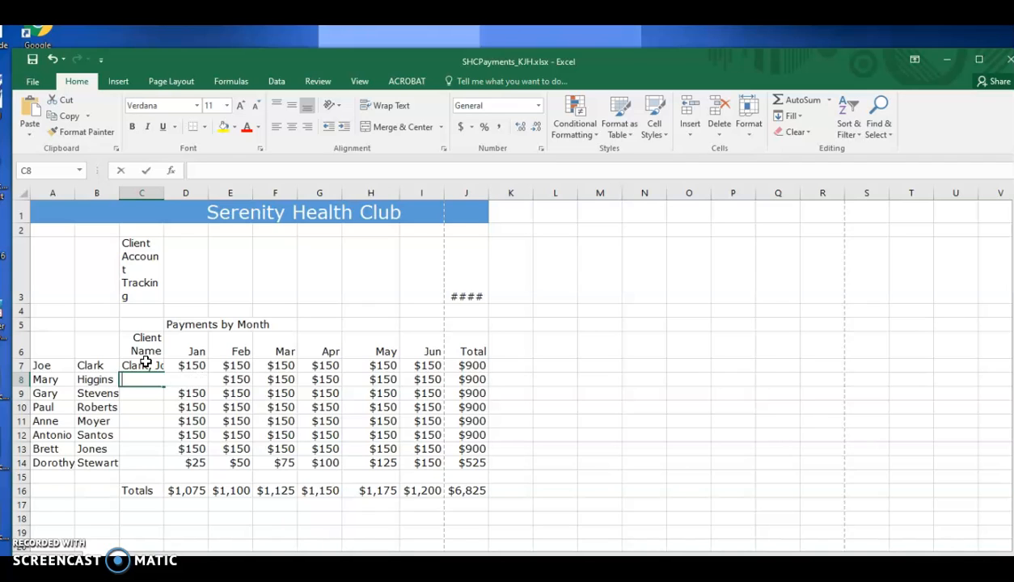
text(Higgins, Mary)
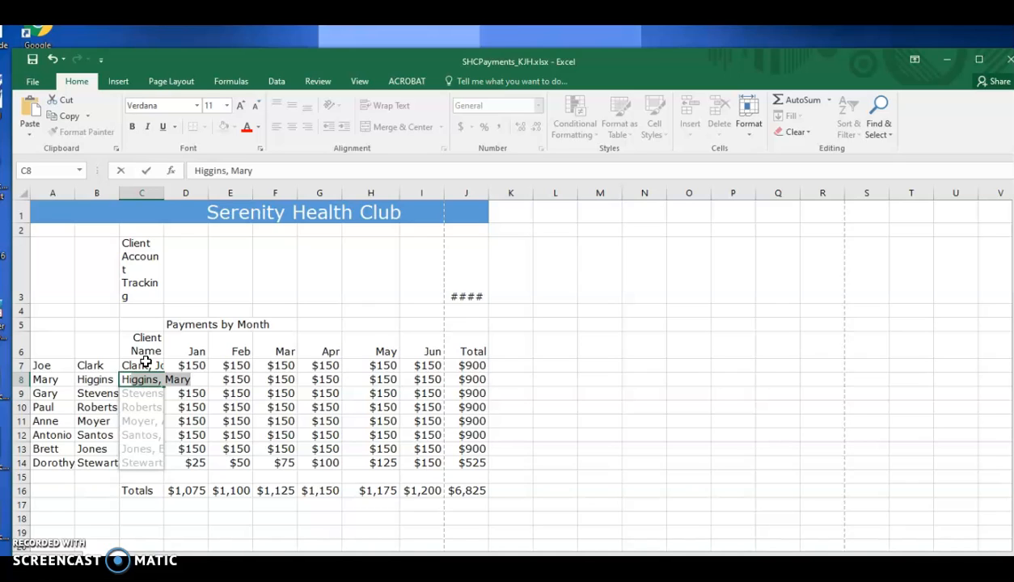
key(Return)
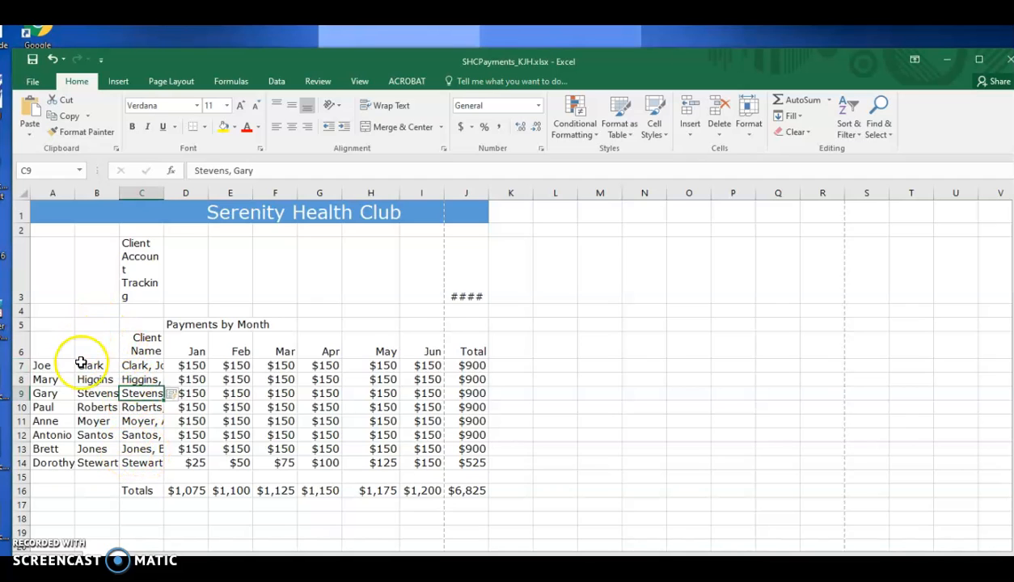
Step: Clear the contents of the separate first and last name cells in A7:B14
click(53, 367)
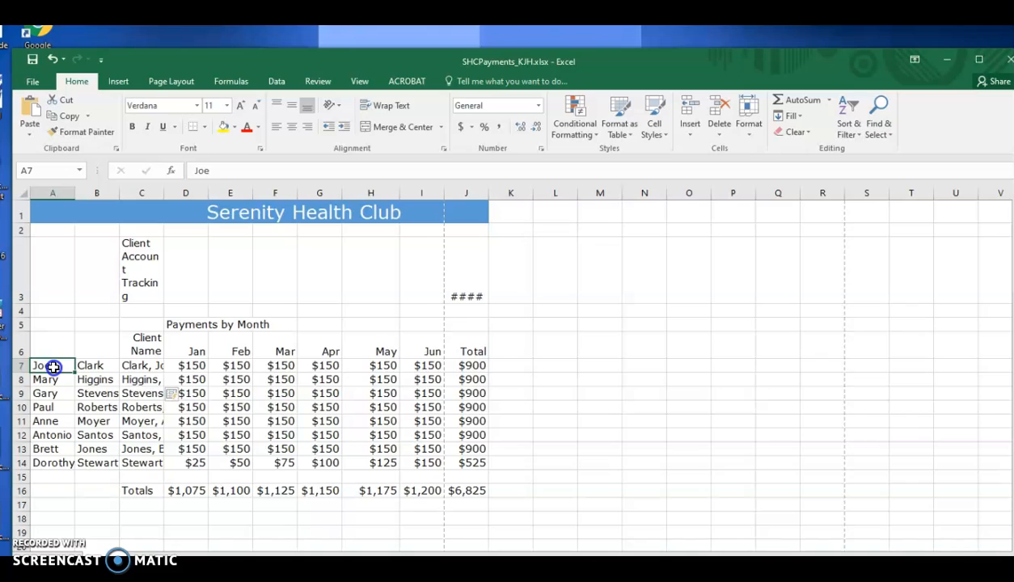
drag(54, 367, 95, 462)
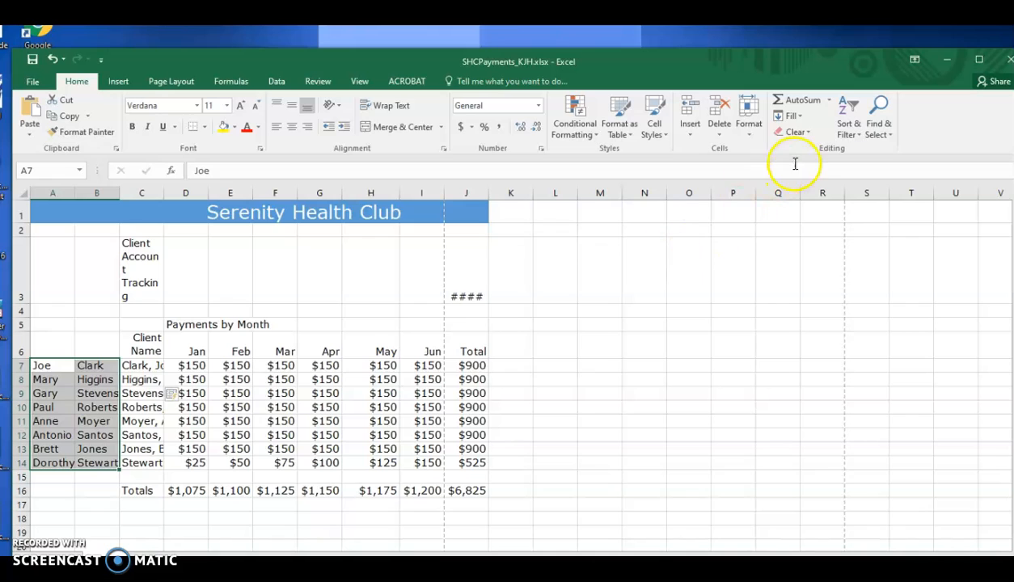
click(799, 132)
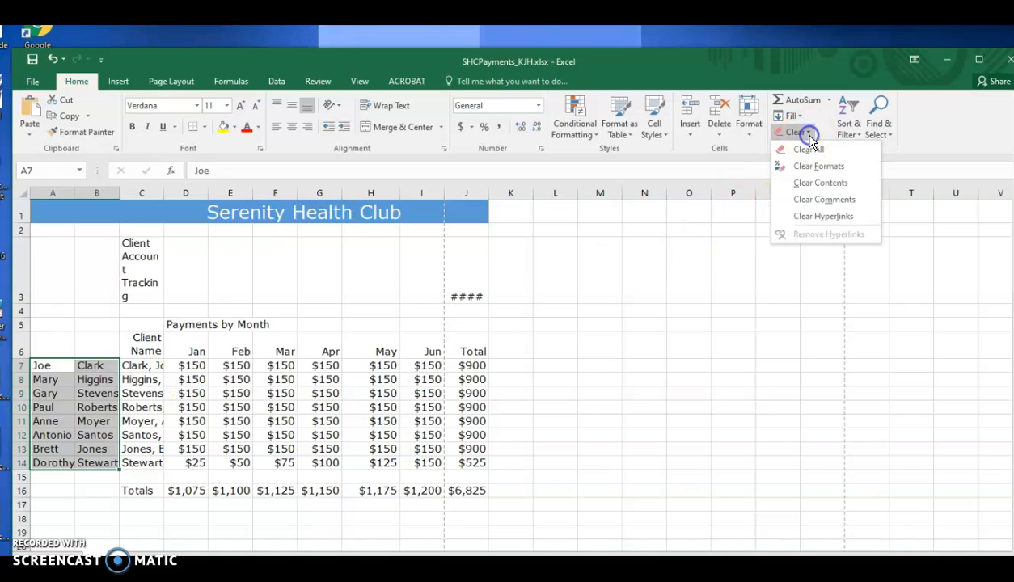
click(821, 183)
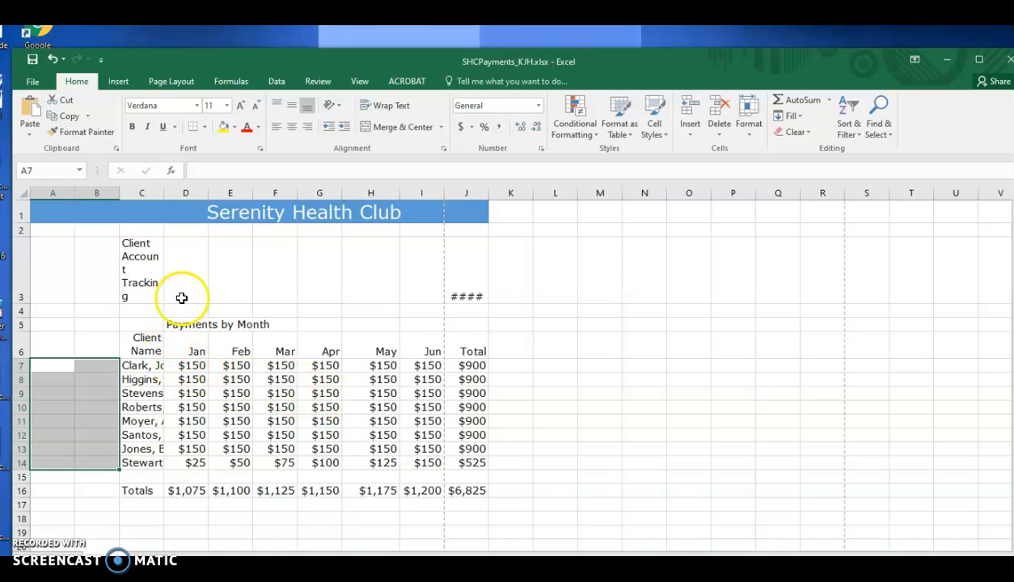
Step: Narrow the emptied columns A and B to a width of 1.00
click(55, 196)
drag(55, 196, 88, 194)
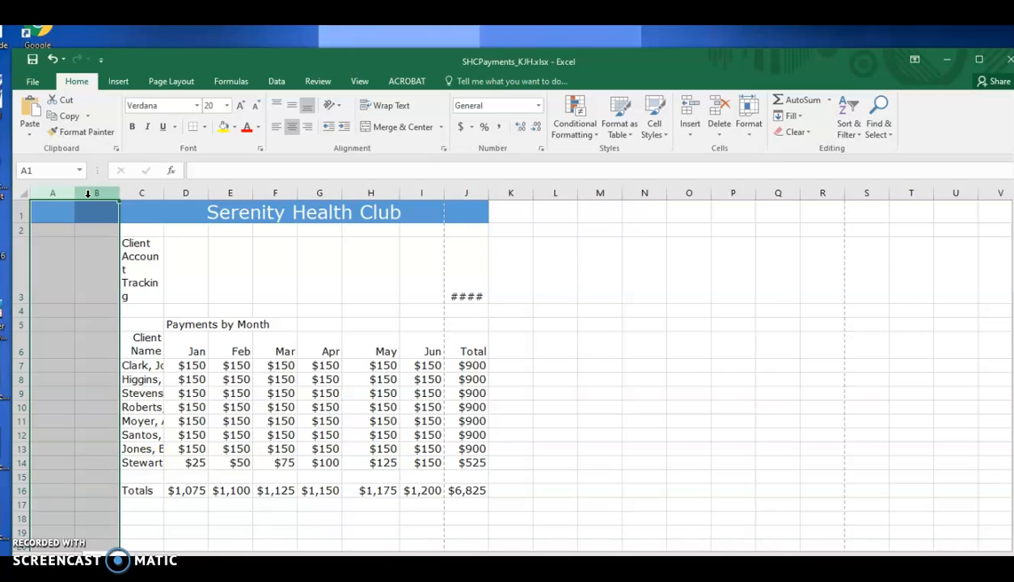
drag(88, 194, 94, 193)
drag(123, 195, 122, 195)
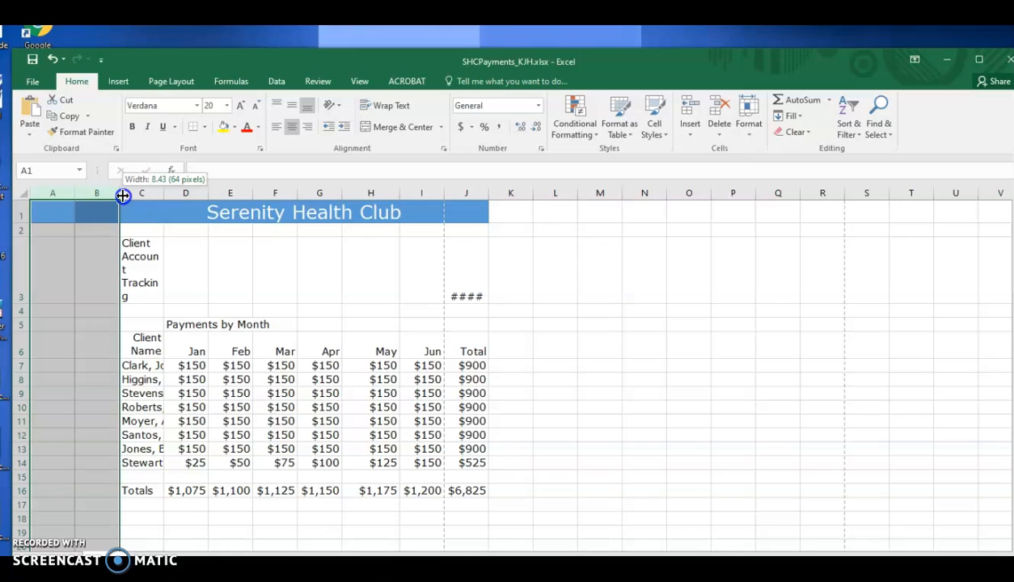
drag(122, 195, 86, 193)
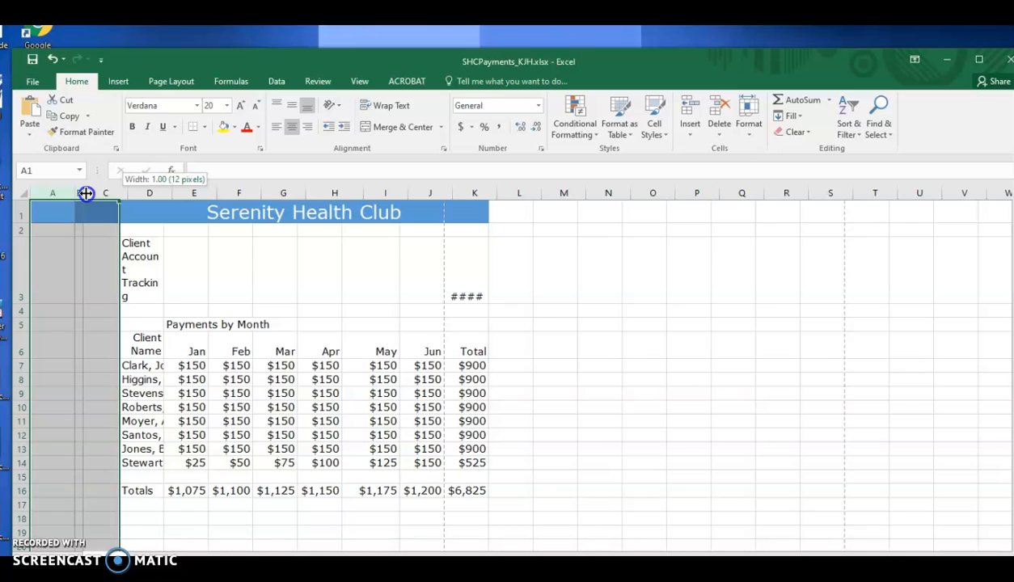
drag(86, 193, 86, 193)
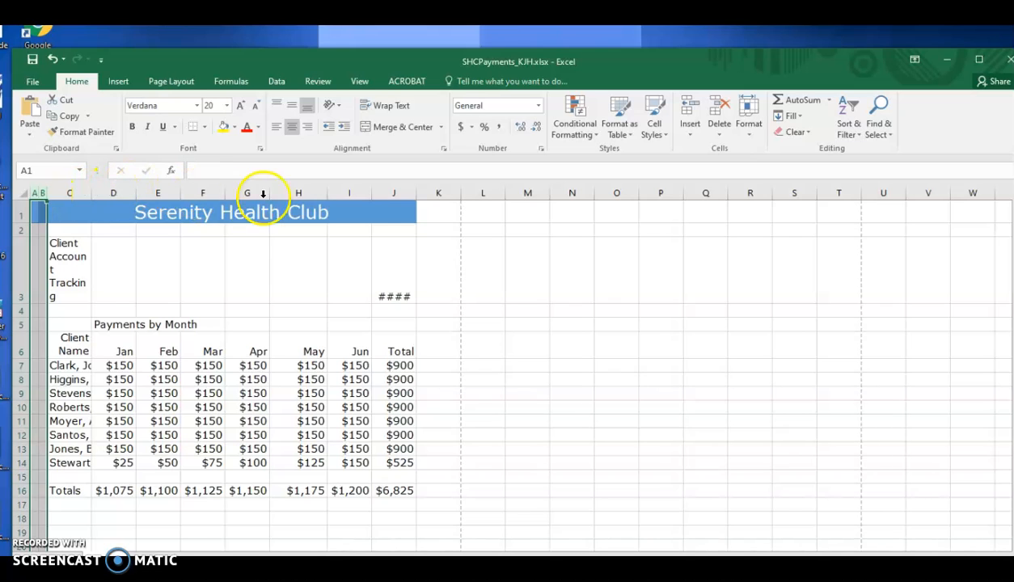
Step: AutoFit the width of column J to its contents
click(392, 193)
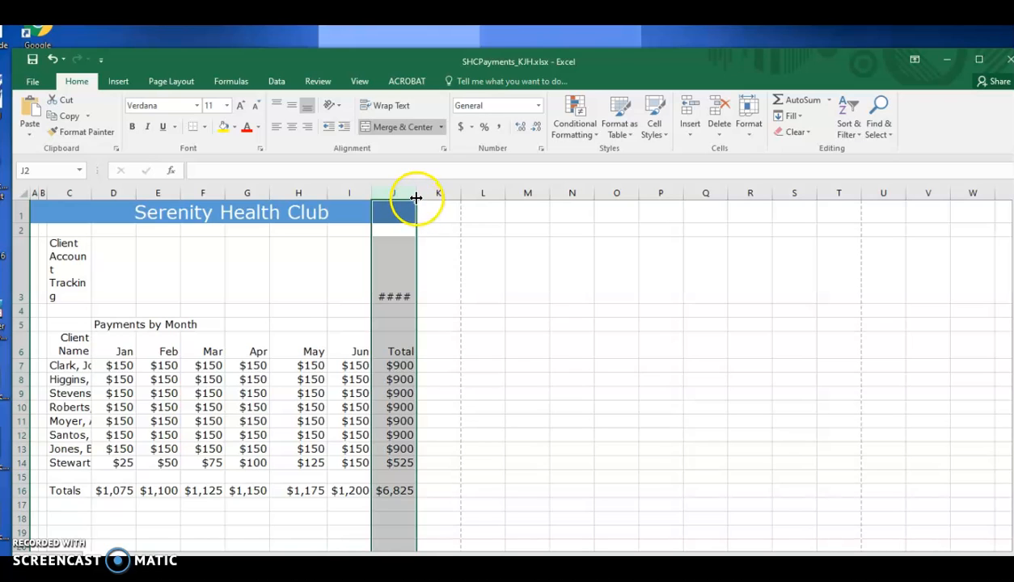
double_click(417, 194)
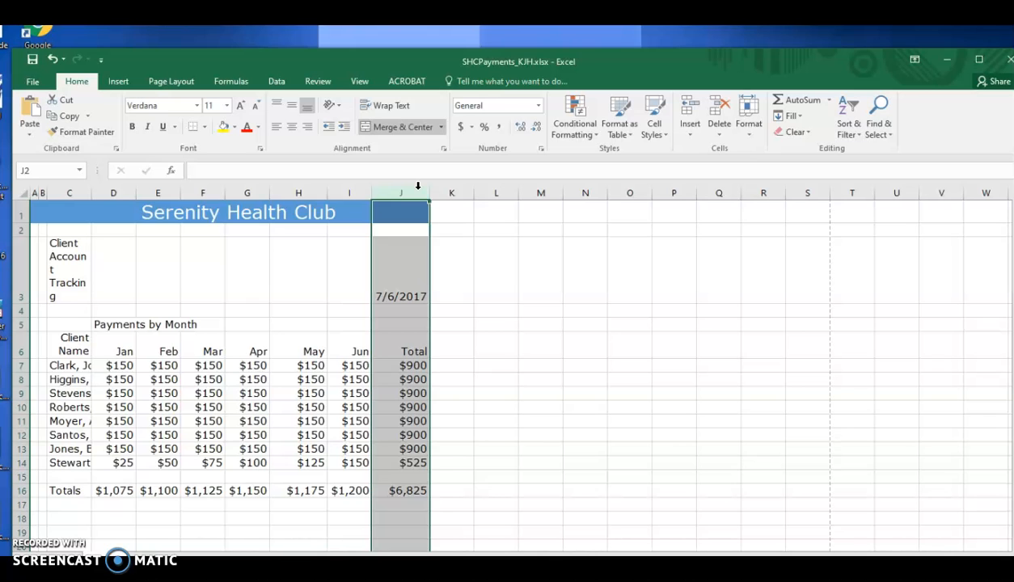
Step: Set the width of columns D through I to 8.43 and AutoFit column C to the client names
drag(109, 192, 353, 194)
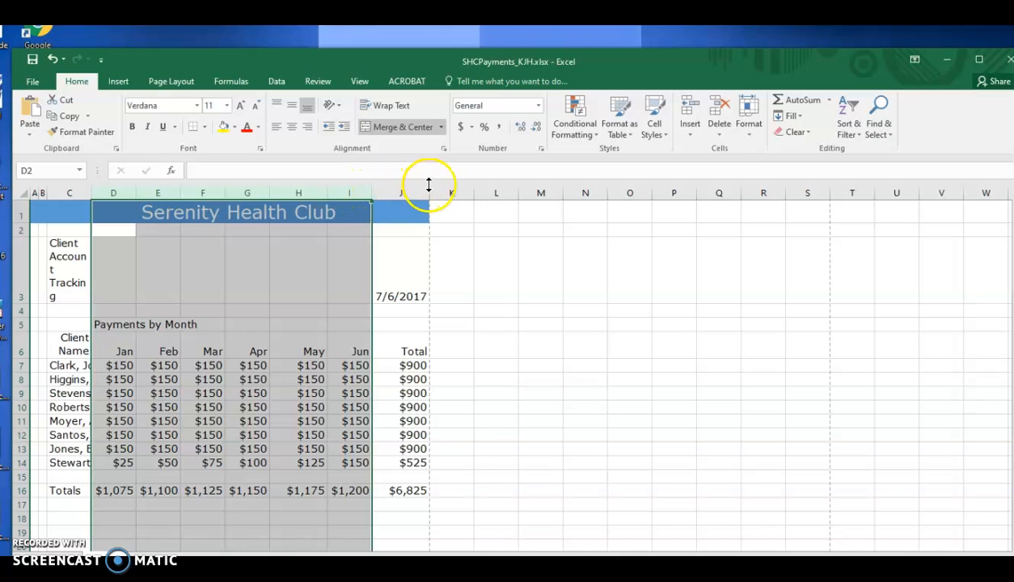
click(748, 121)
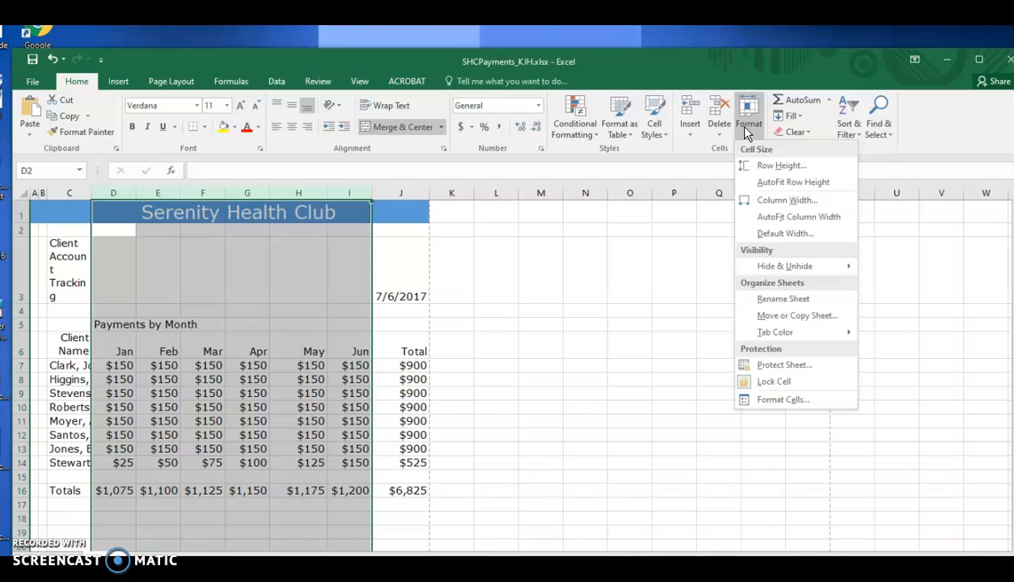
click(782, 202)
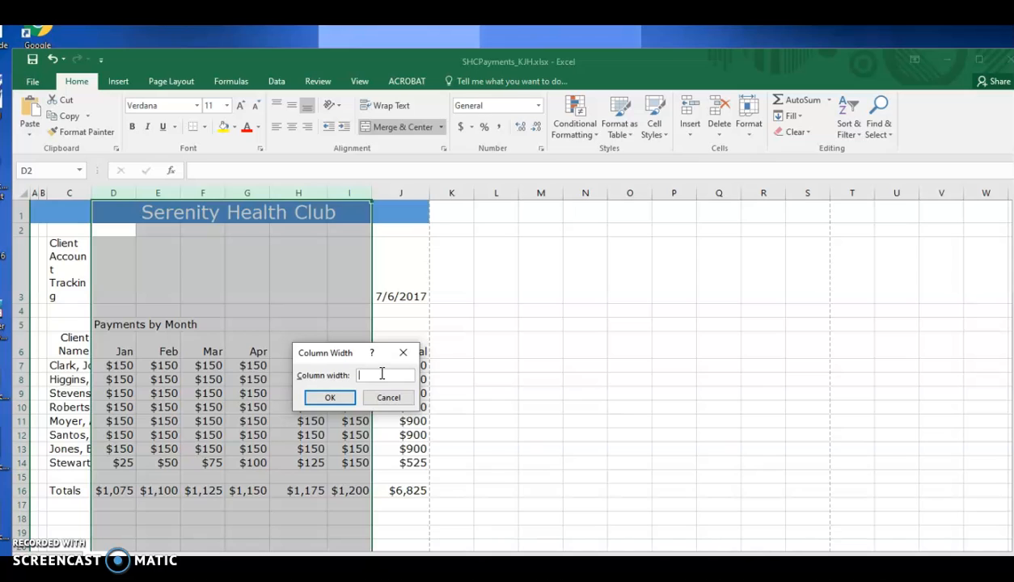
text(8.43)
click(336, 399)
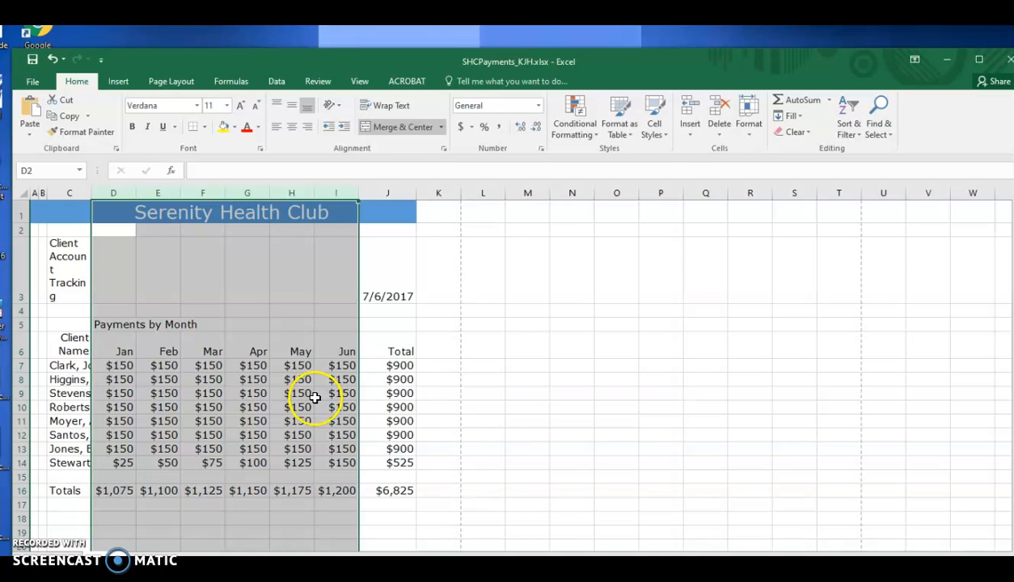
double_click(90, 188)
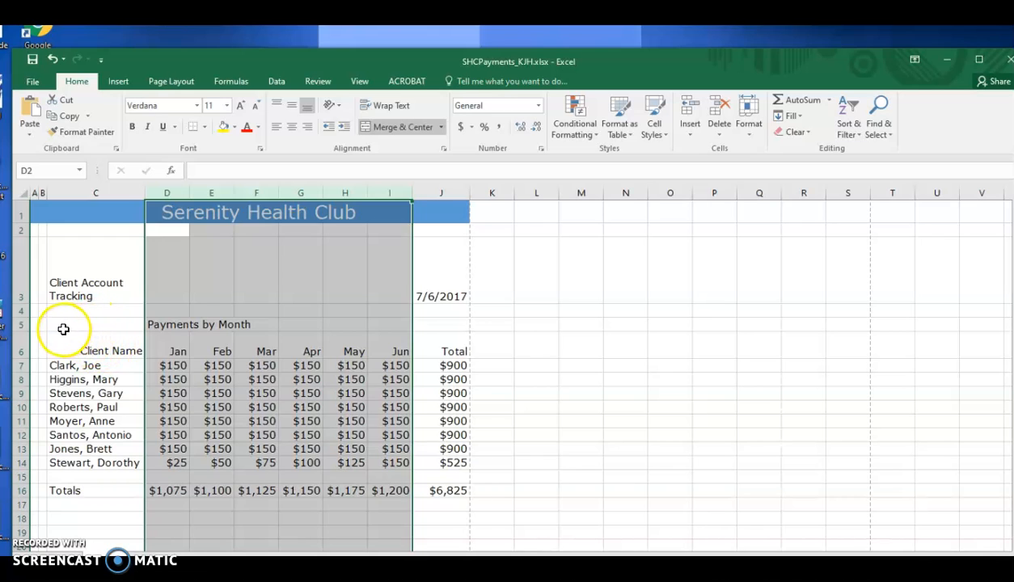
Step: Set the height of row 1 to 52 and vertically middle-align the Serenity Health Club title
click(84, 211)
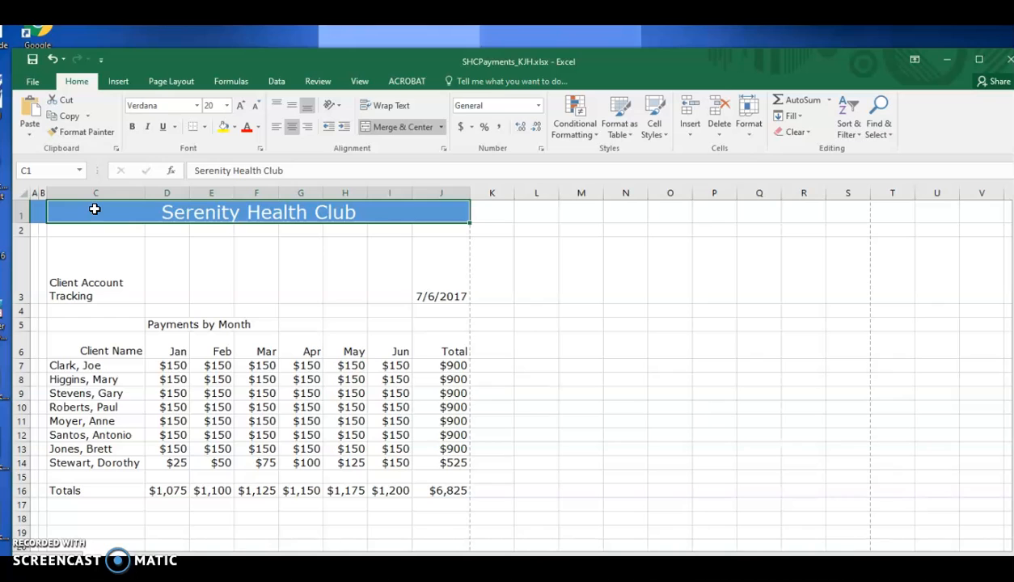
click(745, 128)
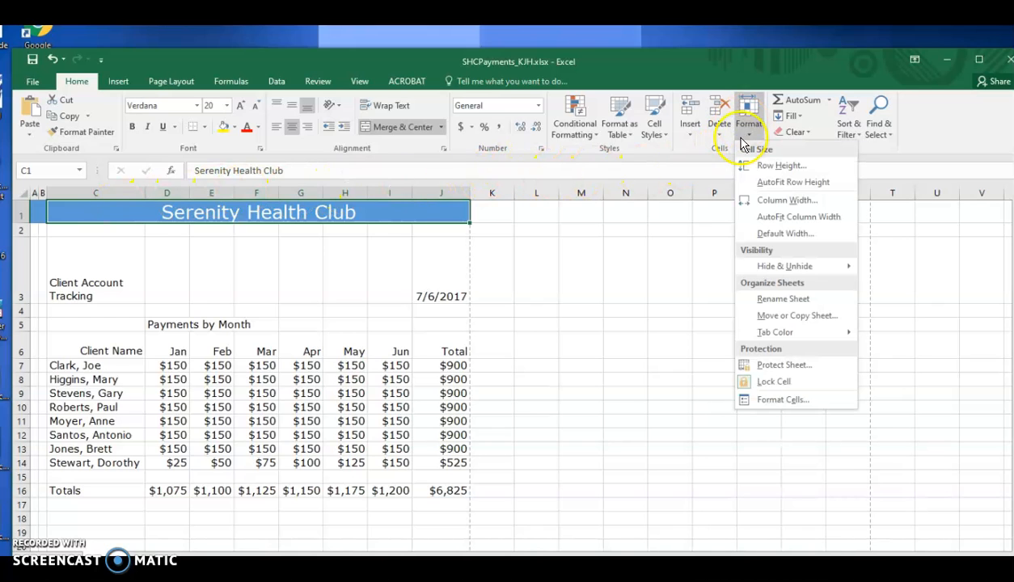
click(770, 166)
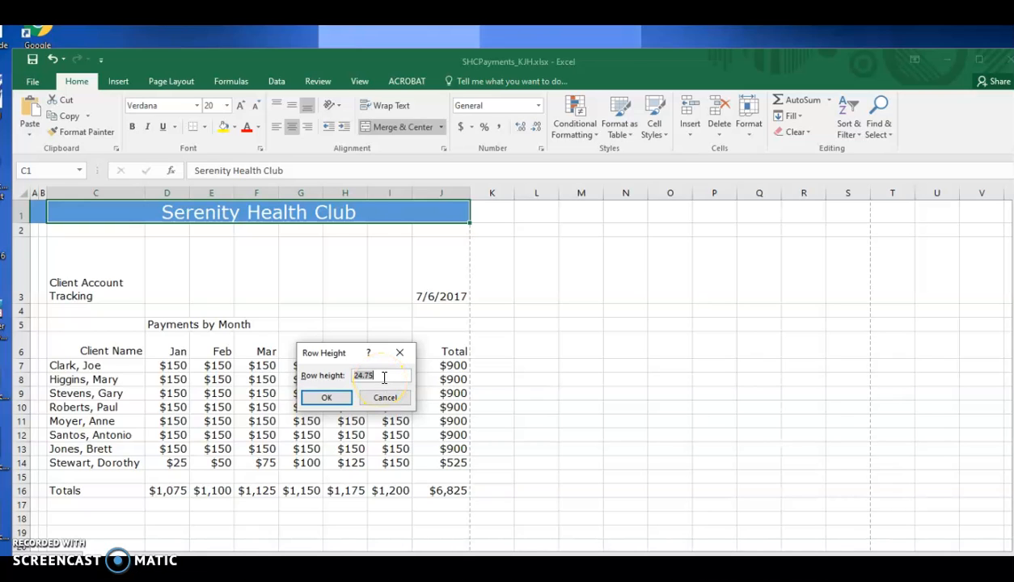
text(52)
click(329, 398)
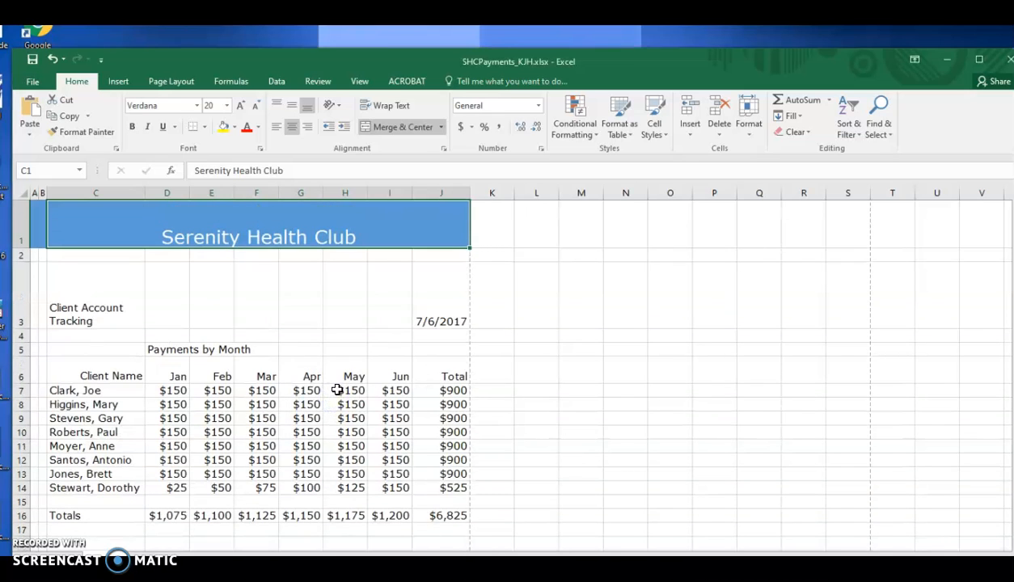
click(292, 112)
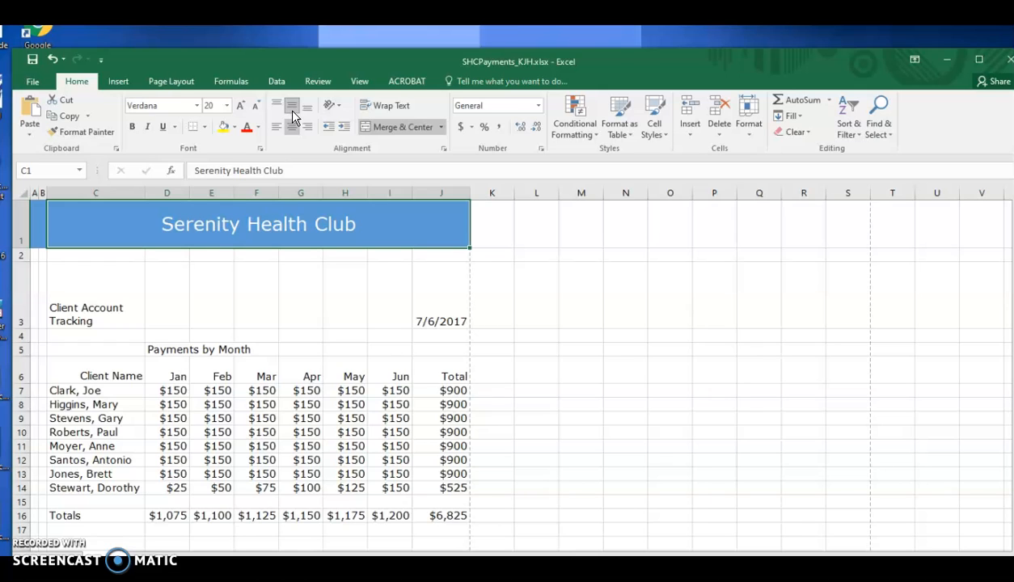
click(277, 113)
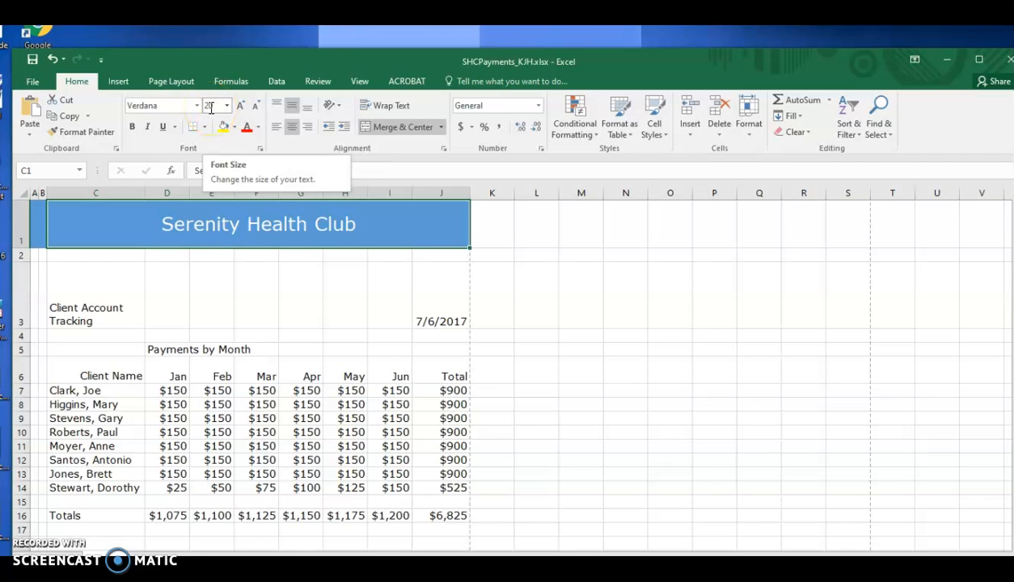
Step: Close the SHCPayments_KJH workbook
key(alt)
key(f)
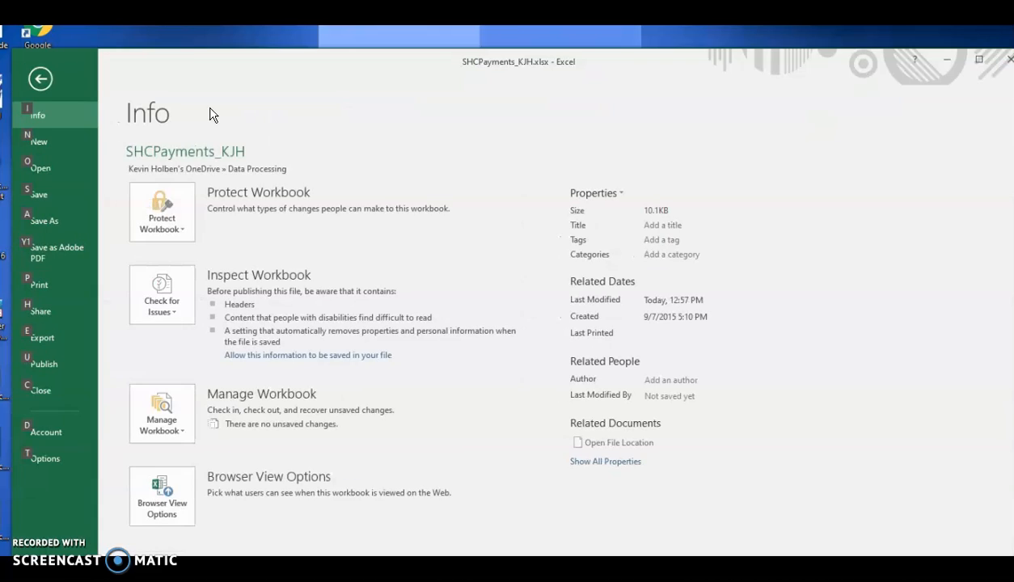
key(c)
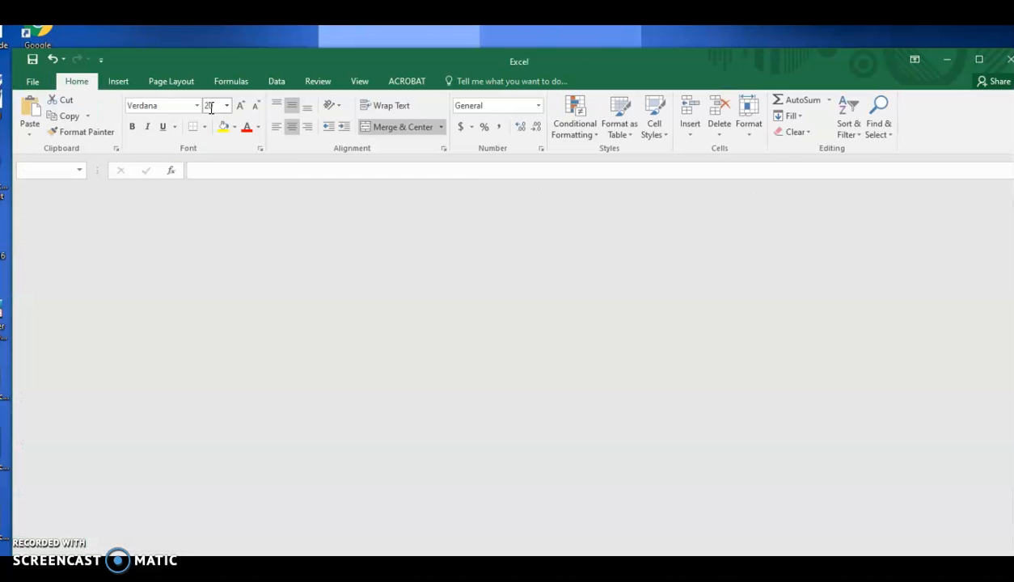